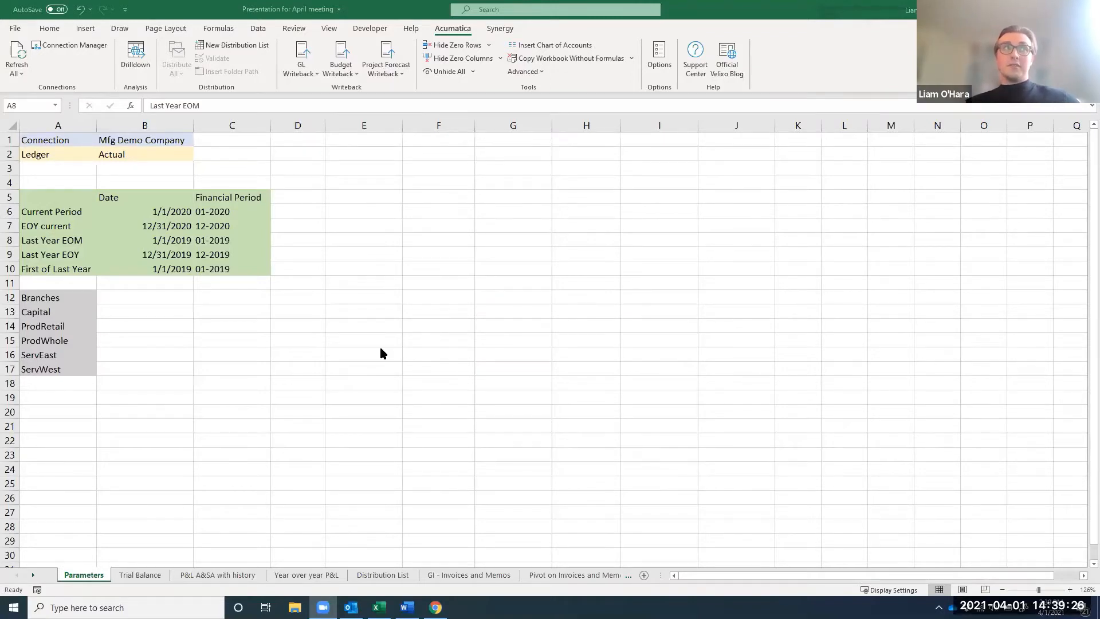
- Open the saved Mfg Demo company connection for editing and go through its URL, tenant and username
{"action": "left_click", "coordinate": [70, 48]}
{"action": "left_click", "coordinate": [70, 48]}
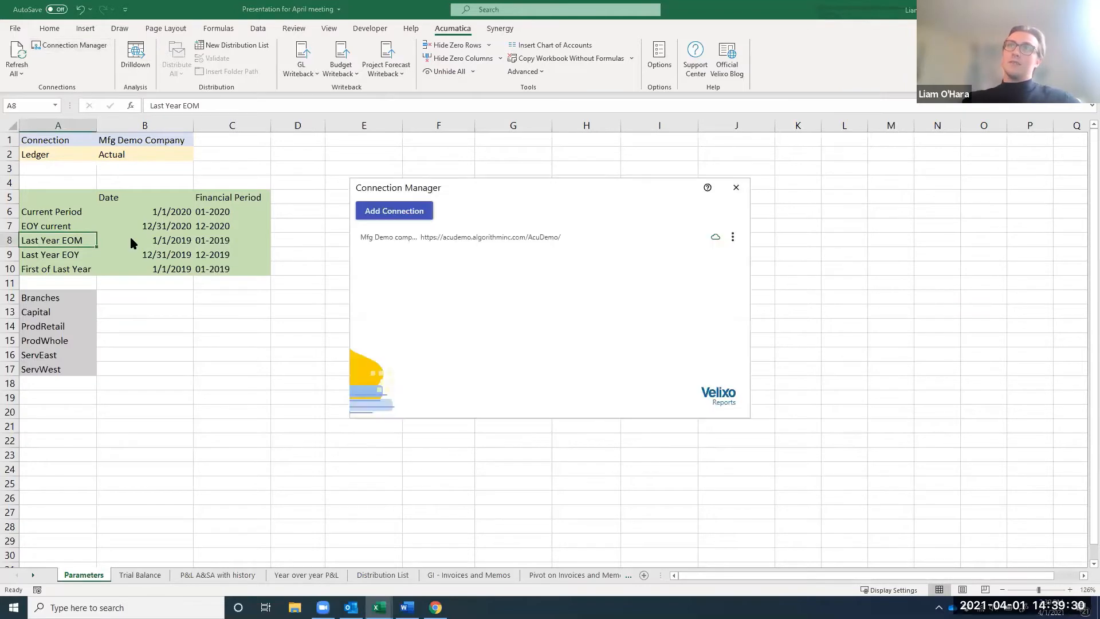
{"action": "left_click", "coordinate": [502, 235]}
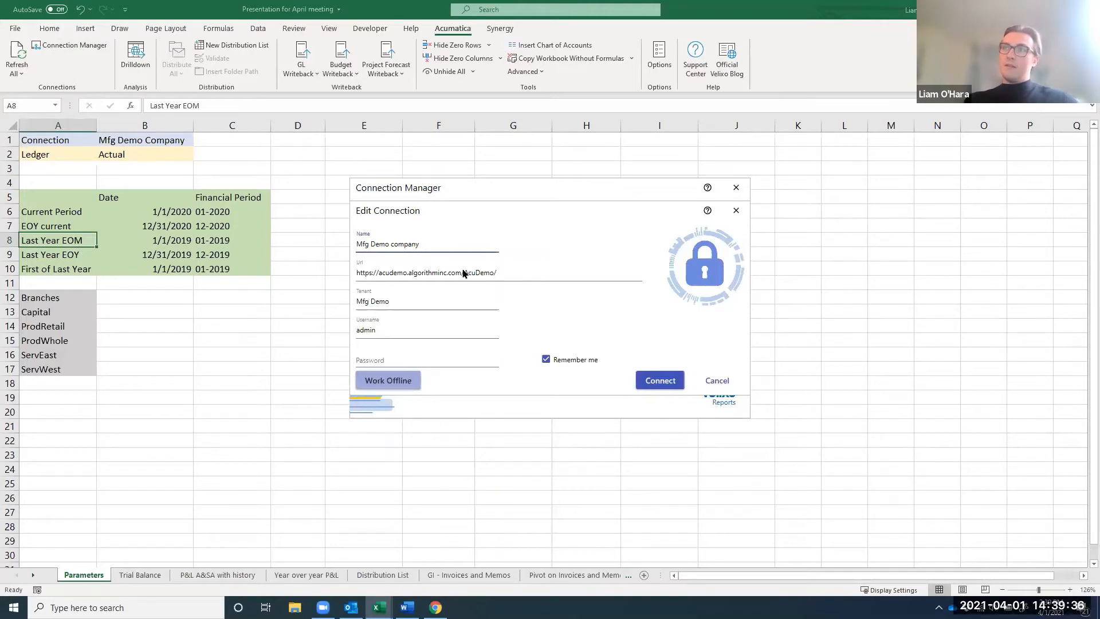
{"action": "left_click", "coordinate": [502, 273]}
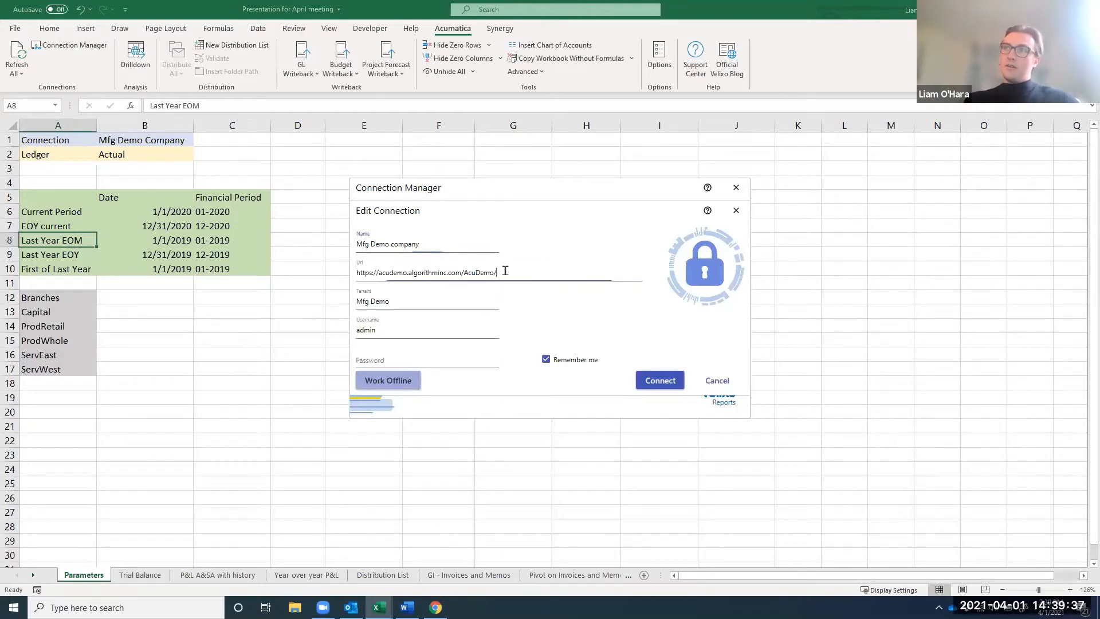
{"action": "left_click", "coordinate": [421, 302]}
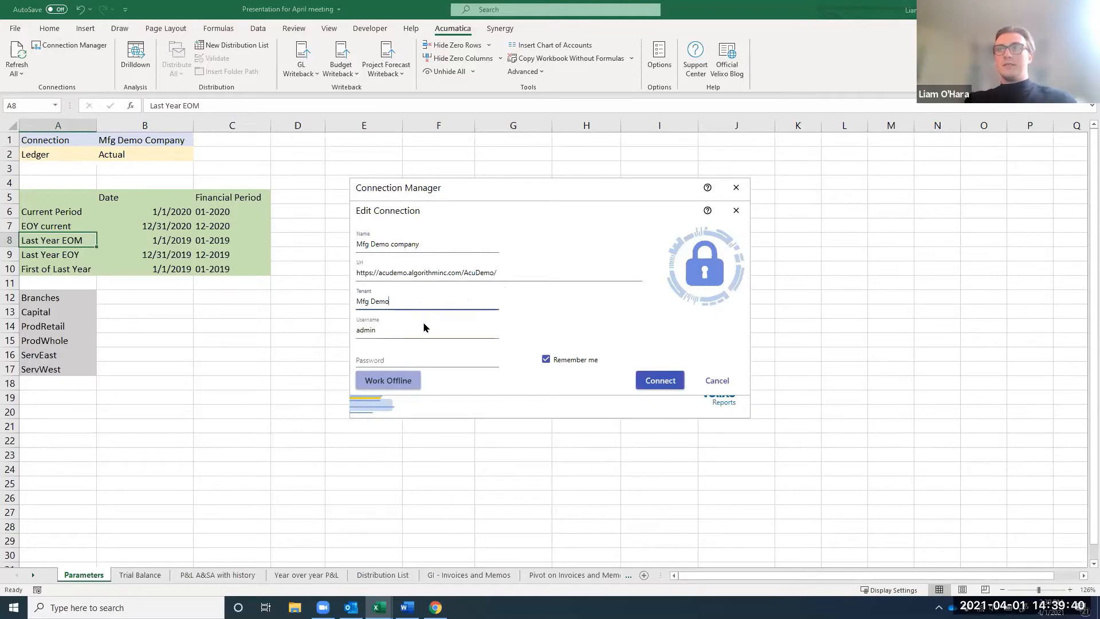
{"action": "left_click", "coordinate": [406, 334]}
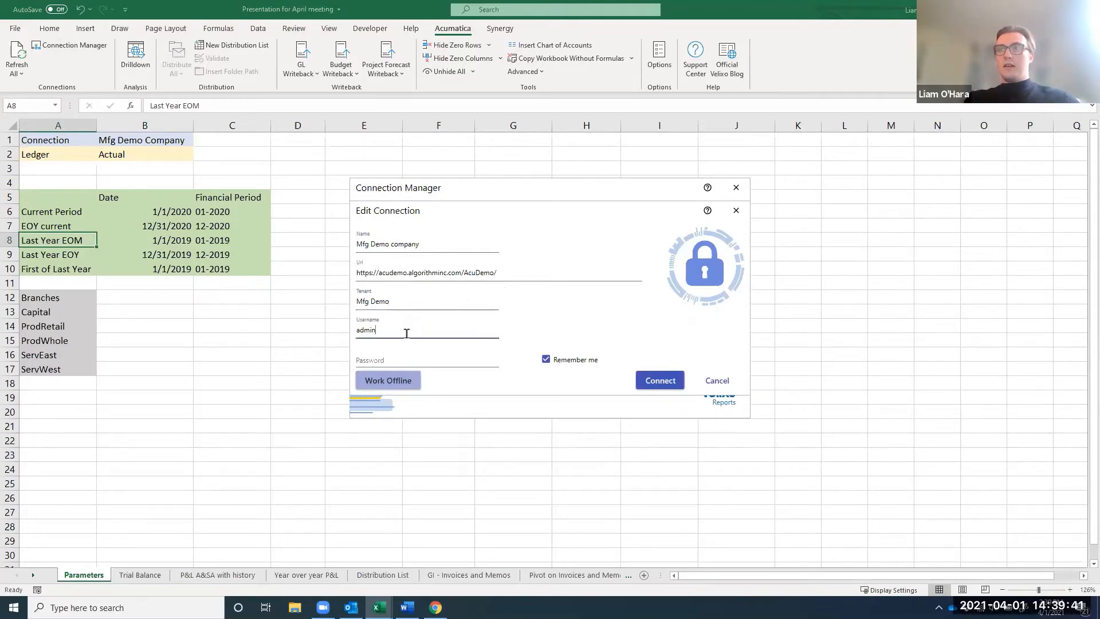
- Enter the account password, connect to Mfg Demo company and close the connection manager
{"action": "left_click", "coordinate": [362, 358]}
{"action": "type", "text": "••••"}
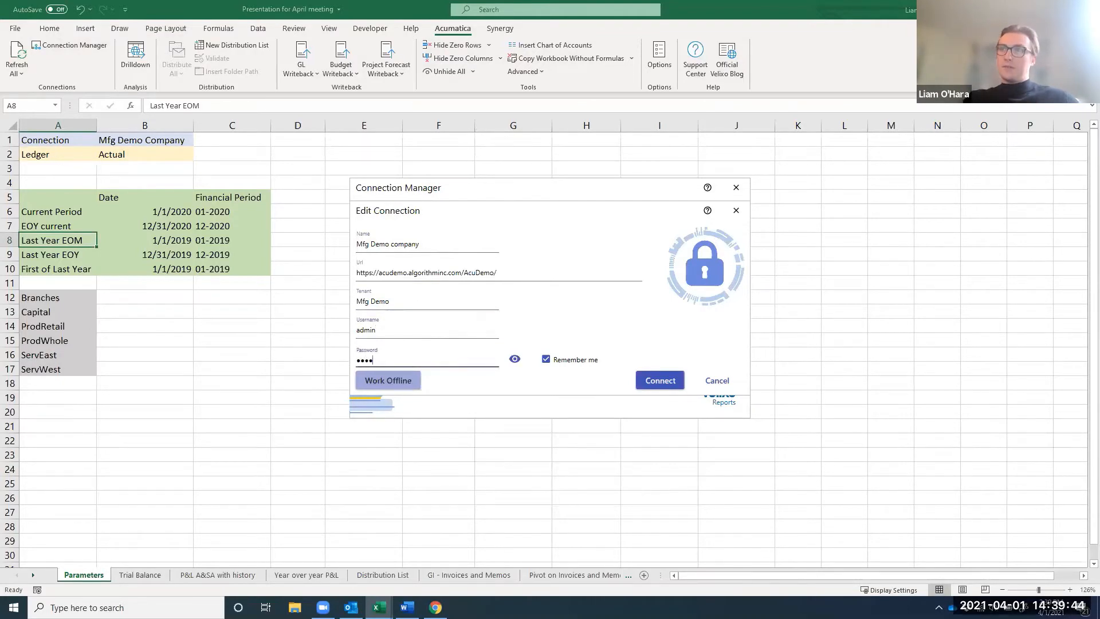
{"action": "type", "text": "••••••"}
{"action": "key", "text": "Return"}
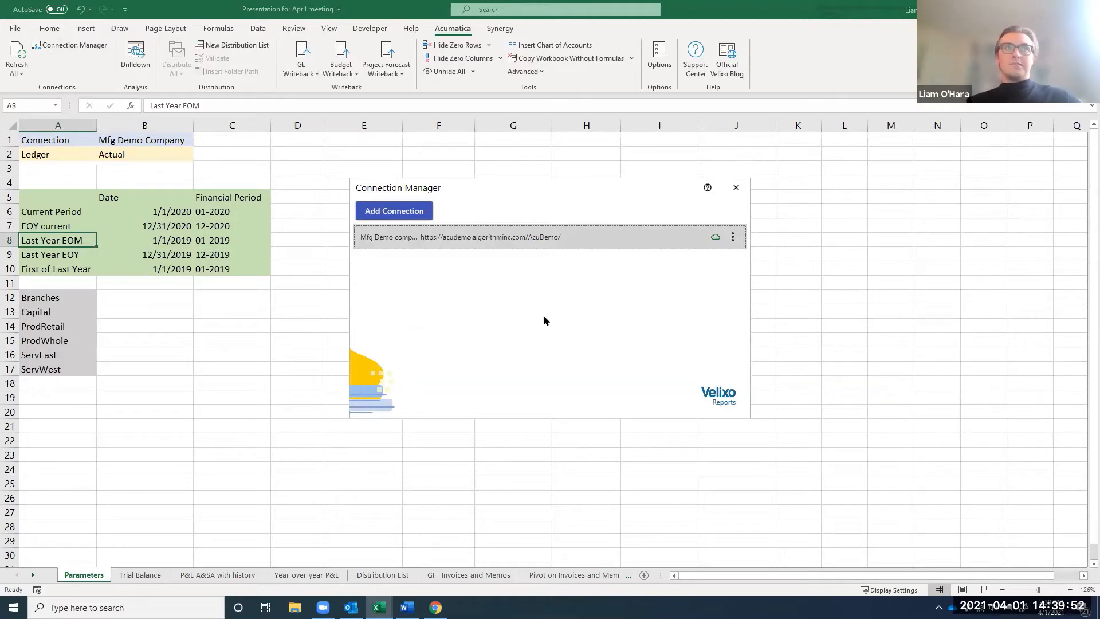
{"action": "left_click", "coordinate": [736, 188]}
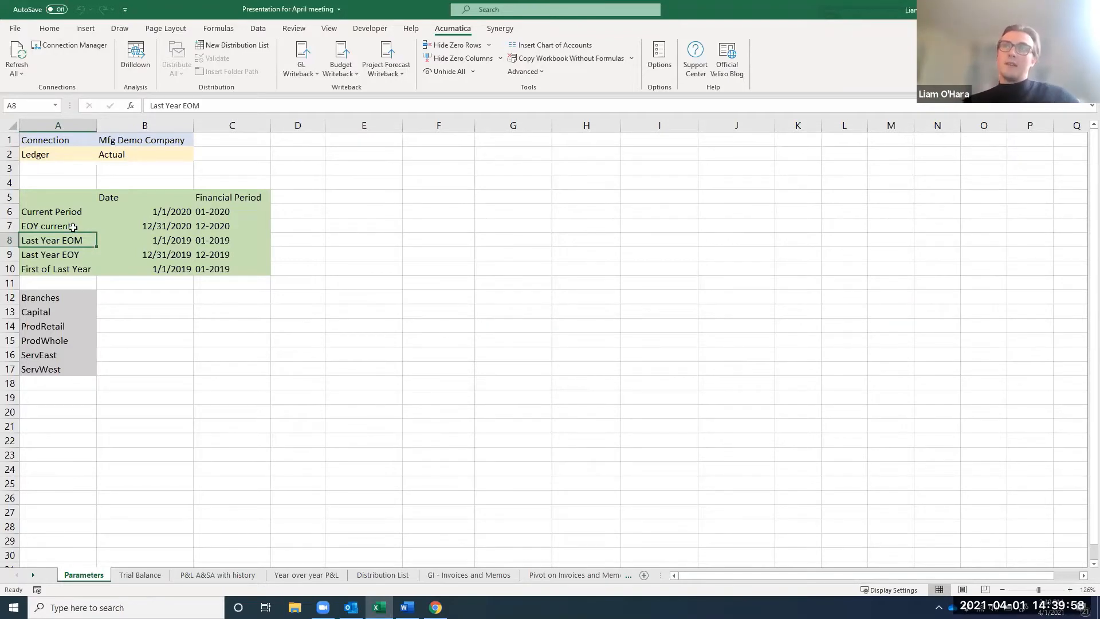
- Examine the connection cell and the Current Period's financial period formula on the Parameters sheet
{"action": "left_click", "coordinate": [126, 141]}
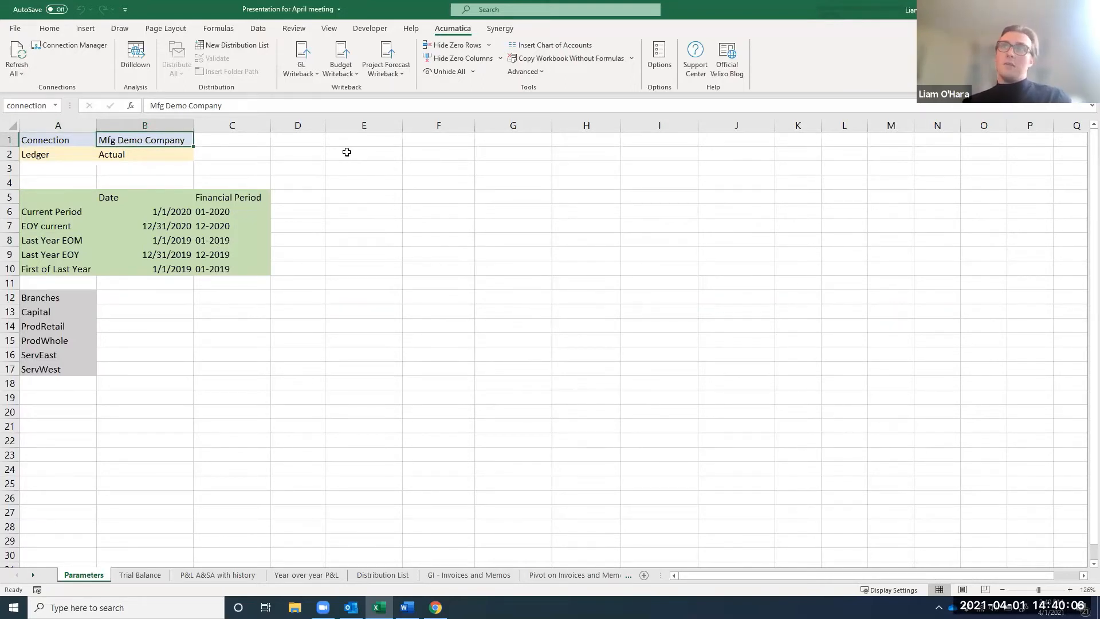
{"action": "left_click", "coordinate": [243, 218]}
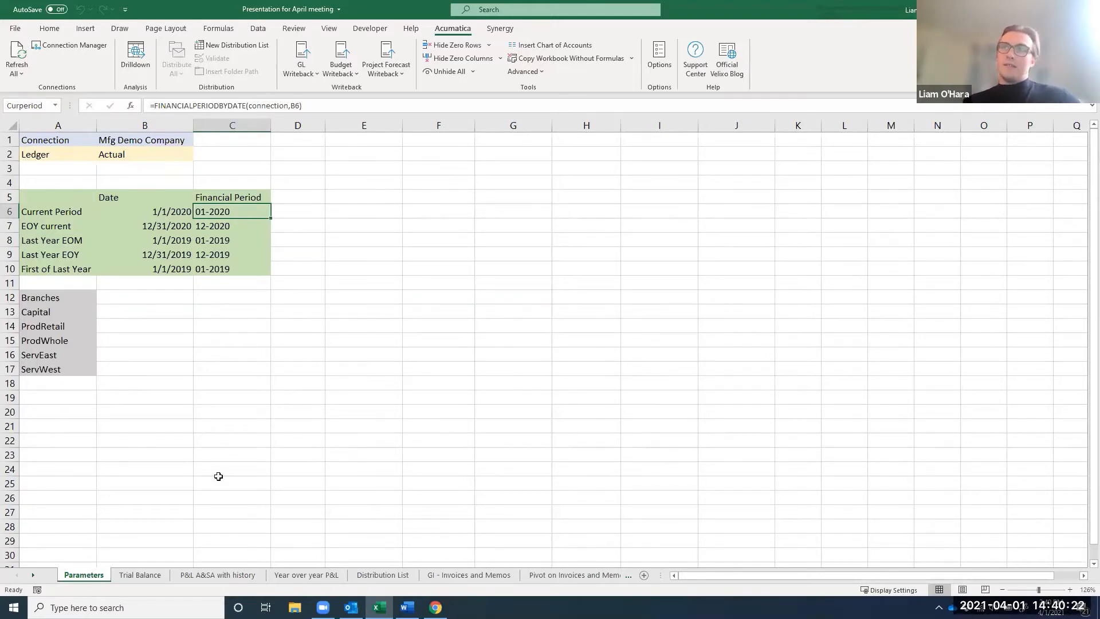
- On the Trial Balance sheet, list the active accounts from cell A2 with =EXPANDACCOUNTRANGE(connection,"00000:99999",FALSE)
{"action": "left_click", "coordinate": [142, 577]}
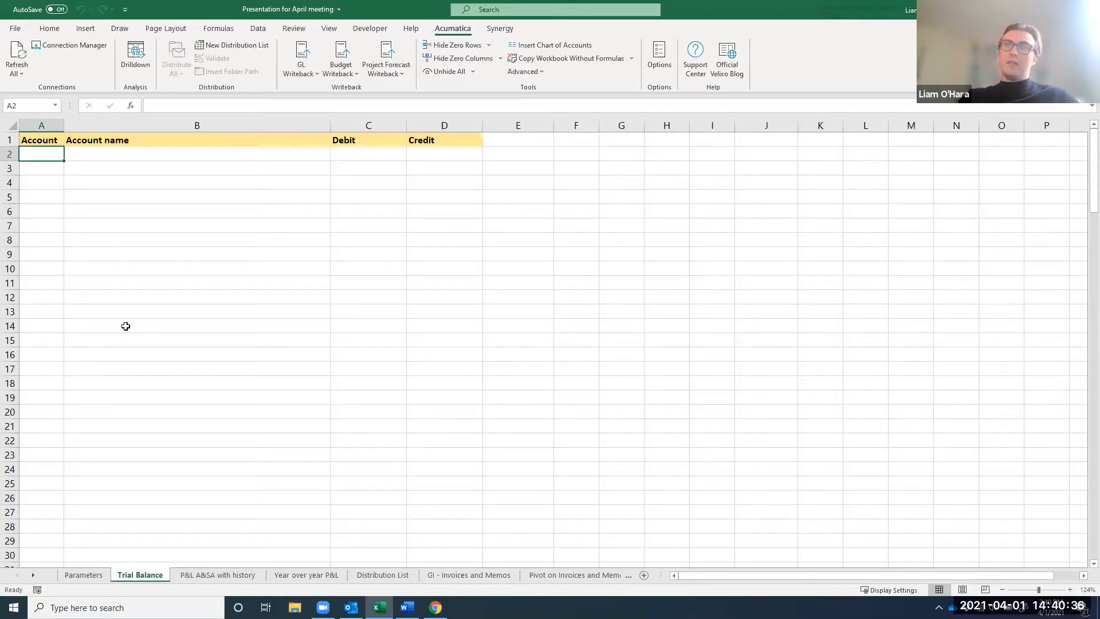
{"action": "type", "text": "=expandac"}
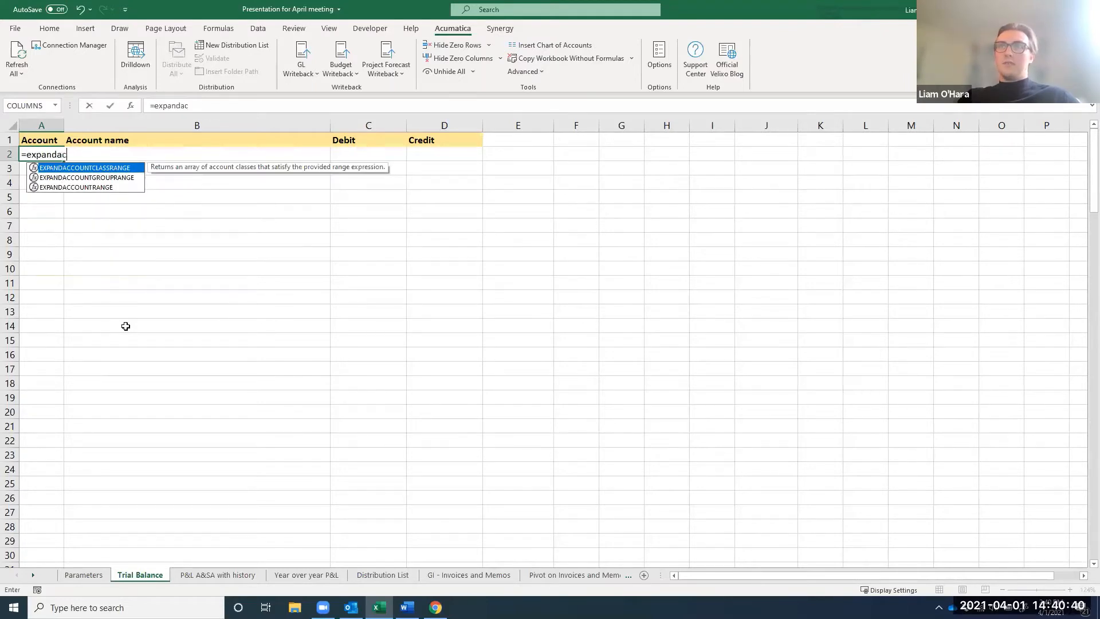
{"action": "key", "text": "Down"}
{"action": "key", "text": "Down"}
{"action": "key", "text": "Tab"}
{"action": "type", "text": "connec"}
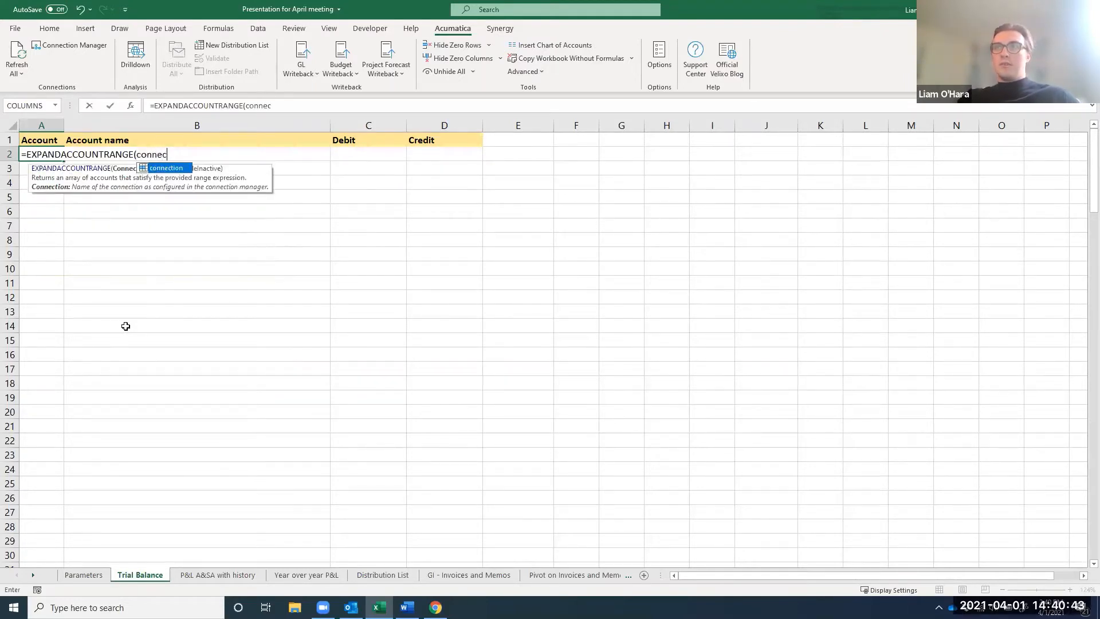
{"action": "key", "text": "Tab"}
{"action": "type", "text": ","}
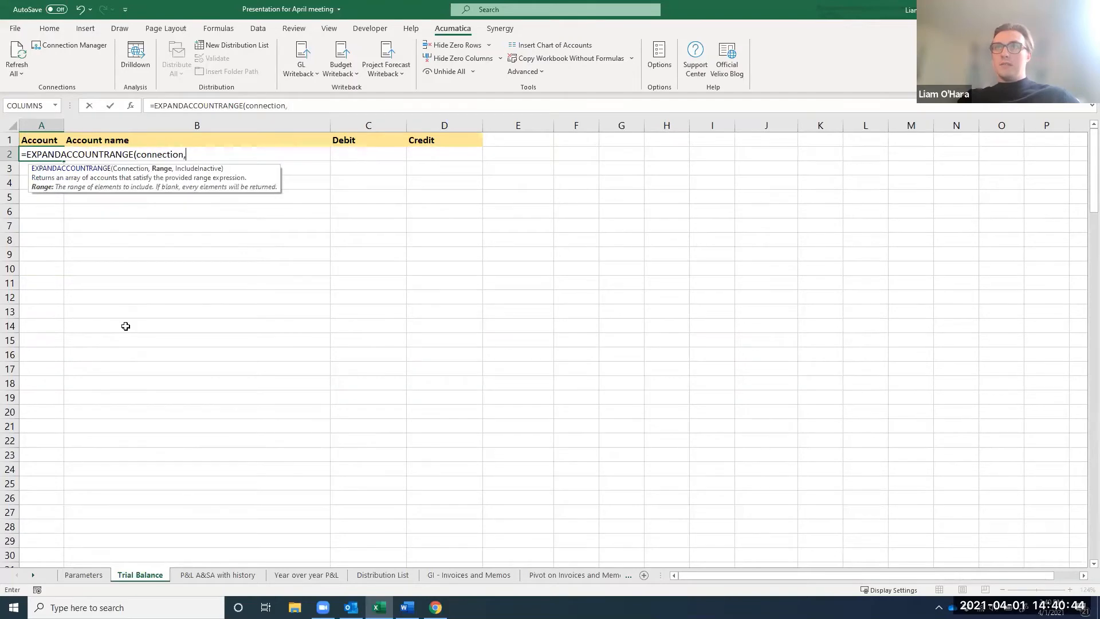
{"action": "type", "text": "\"000"}
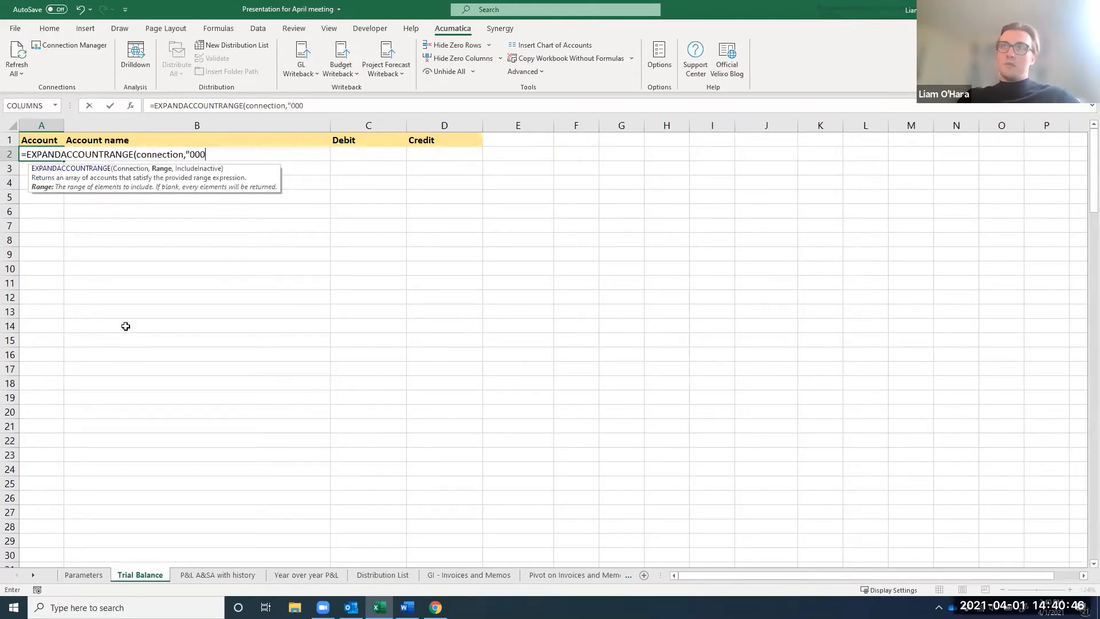
{"action": "type", "text": "00:99999\",false)"}
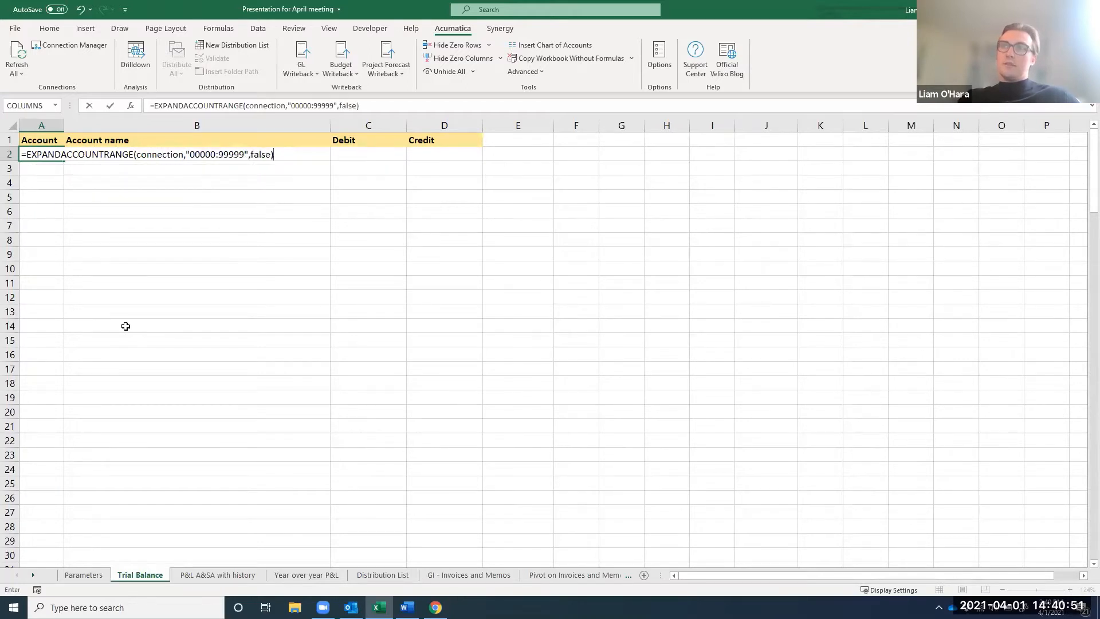
{"action": "key", "text": "Return"}
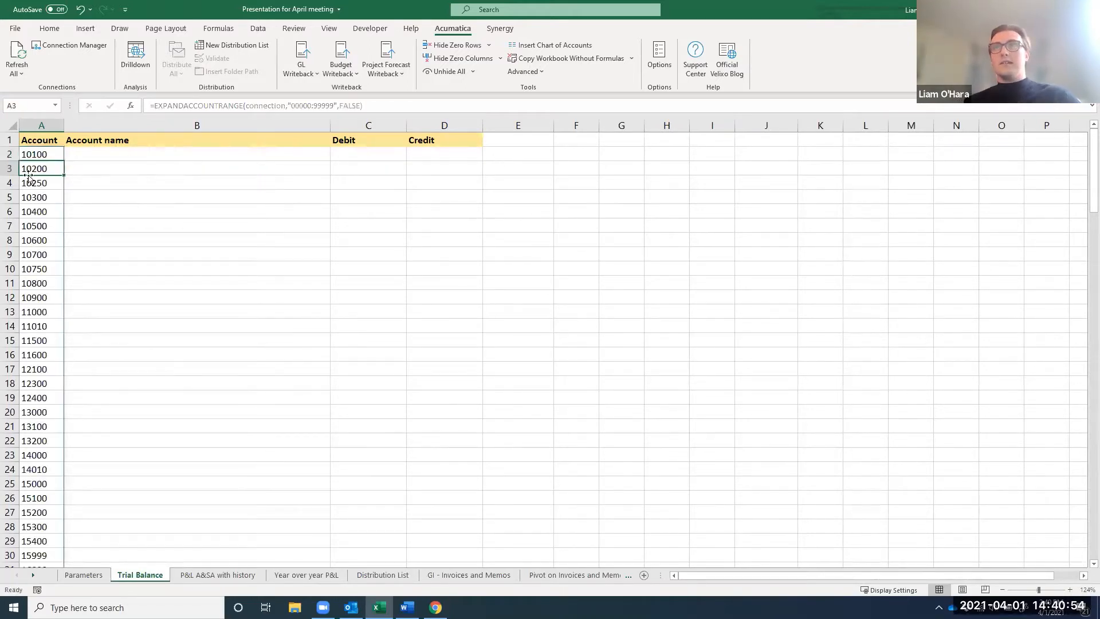
- Enter =ACCOUNTNAME(connection,A2) in cell B2 and fill it down the Account name column for all listed accounts
{"action": "left_click", "coordinate": [115, 155]}
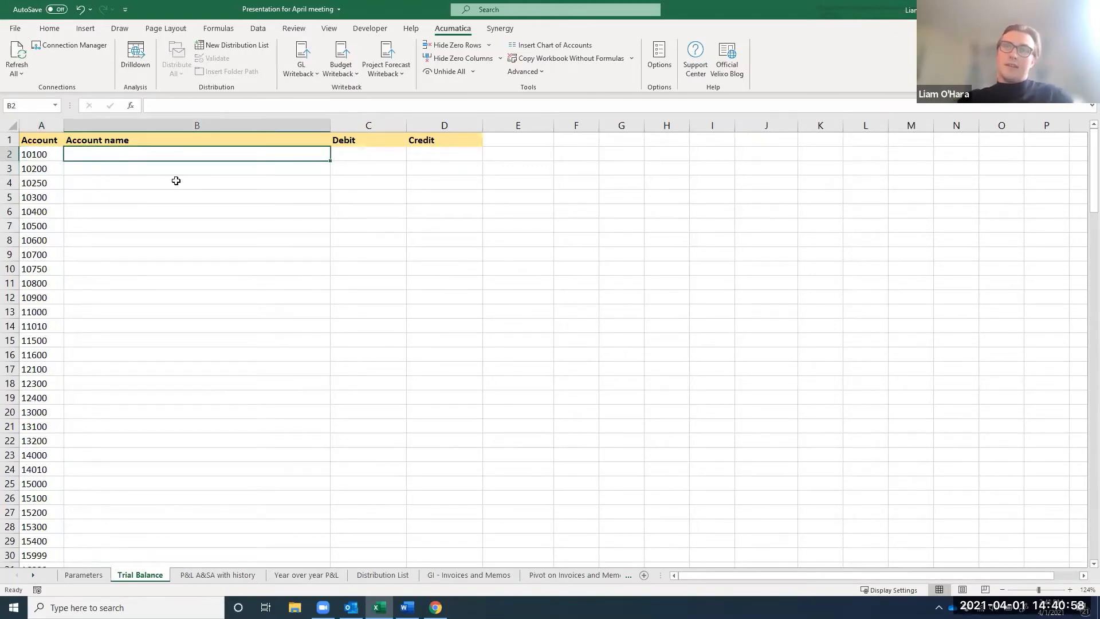
{"action": "type", "text": "="}
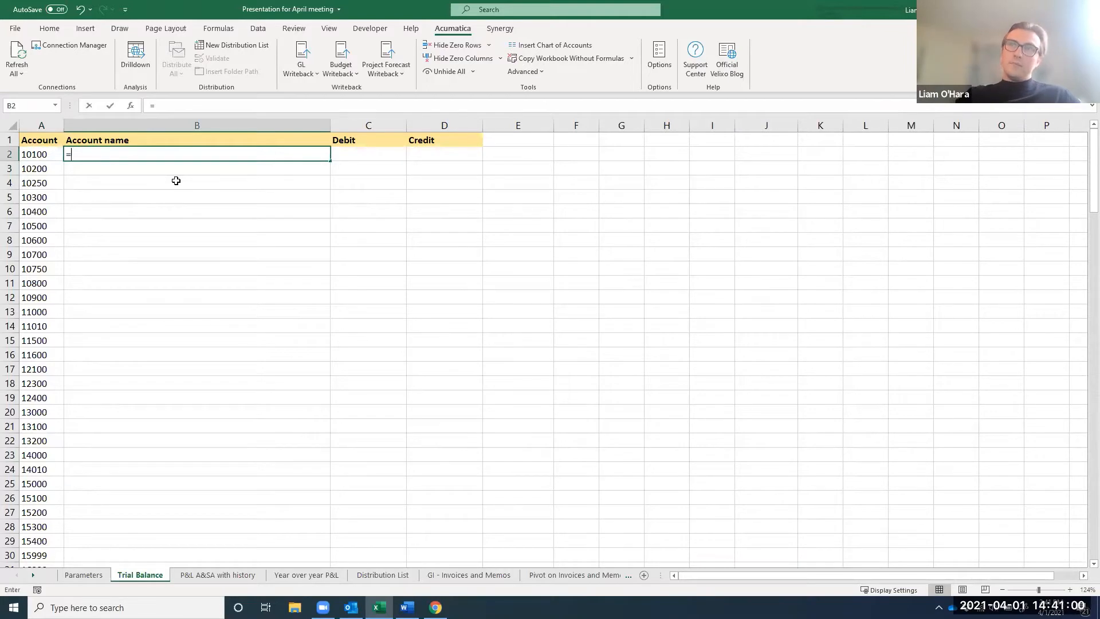
{"action": "type", "text": "accountn"}
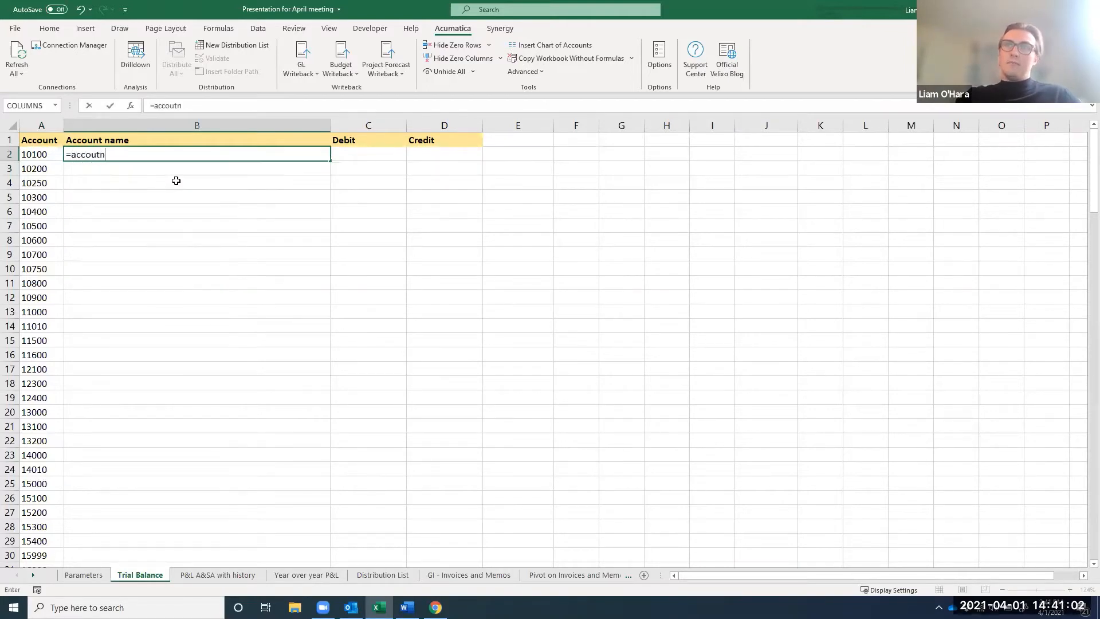
{"action": "key", "text": "BackSpace"}
{"action": "key", "text": "BackSpace"}
{"action": "type", "text": "ntnam"}
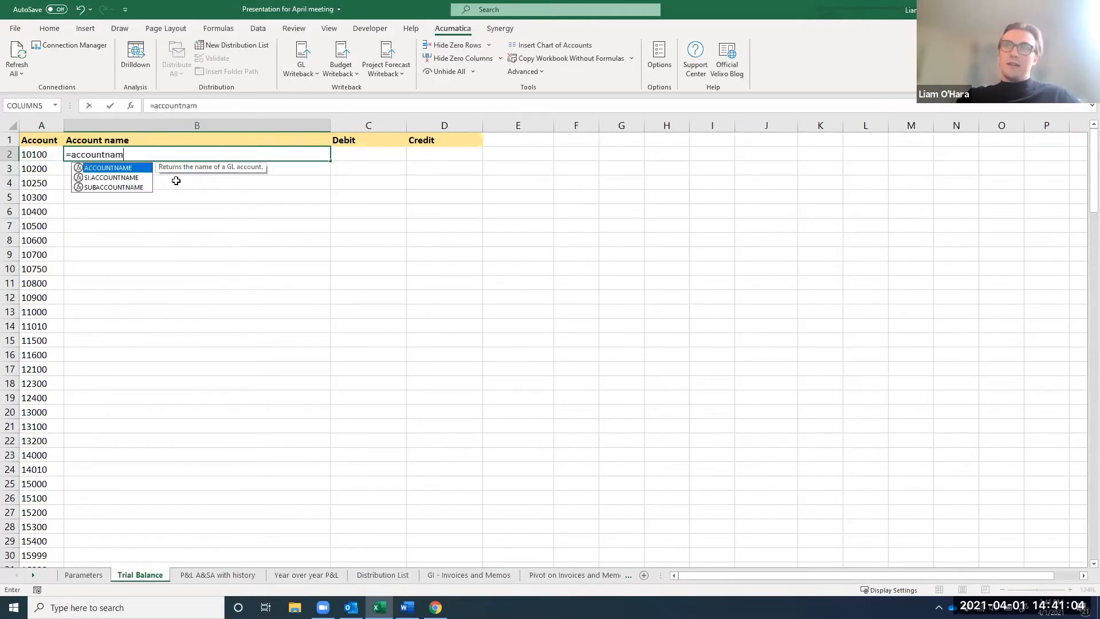
{"action": "type", "text": "e(co"}
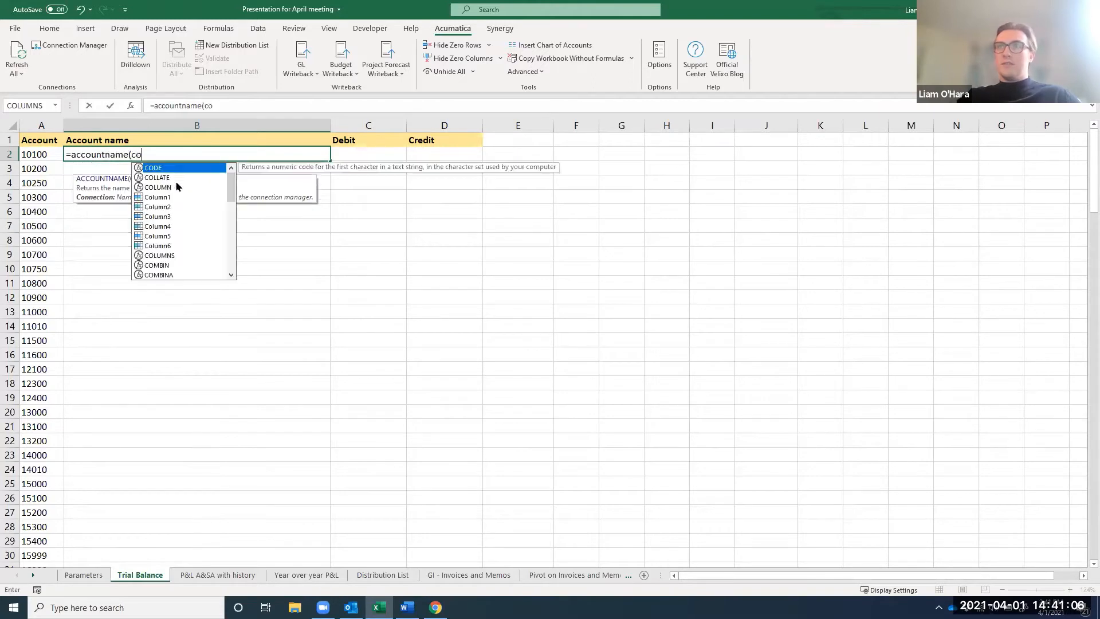
{"action": "type", "text": "nnection,"}
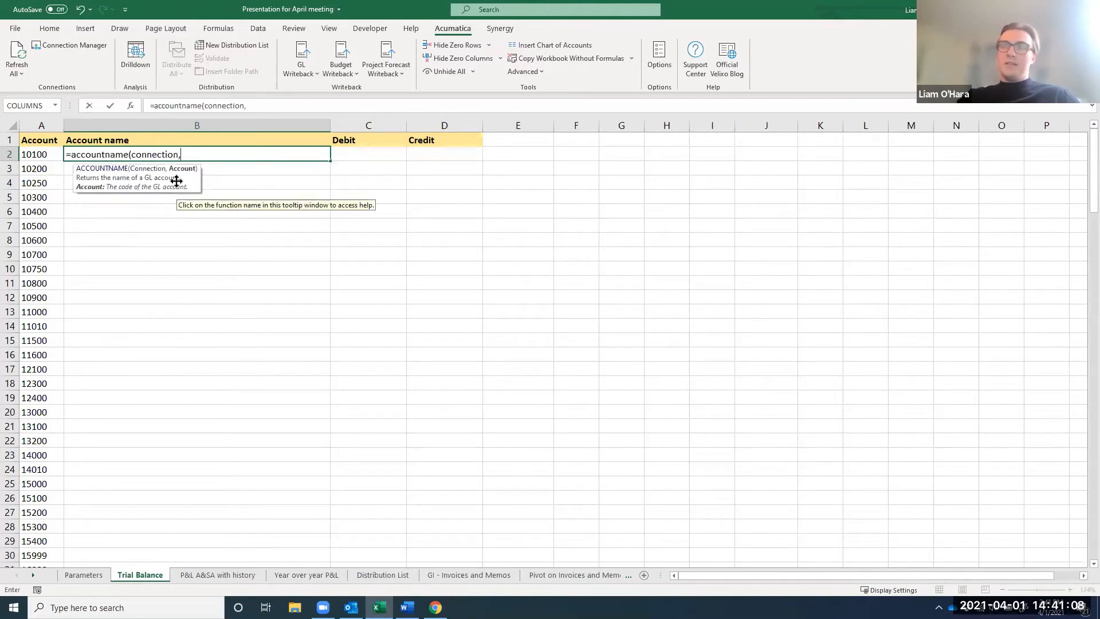
{"action": "left_click", "coordinate": [35, 154]}
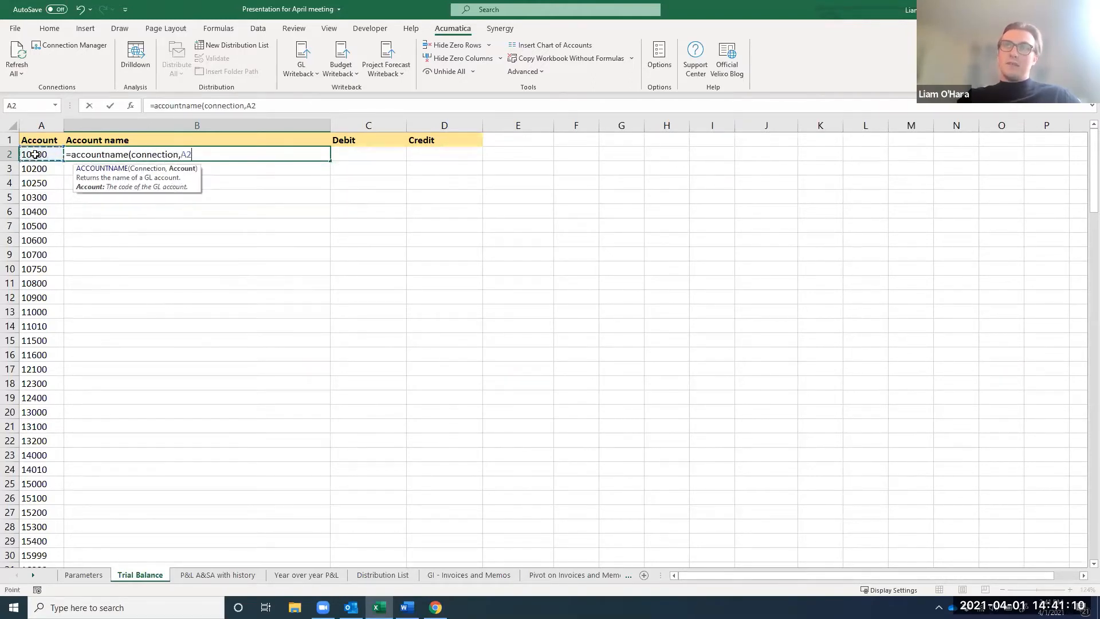
{"action": "type", "text": ")"}
{"action": "key", "text": "Return"}
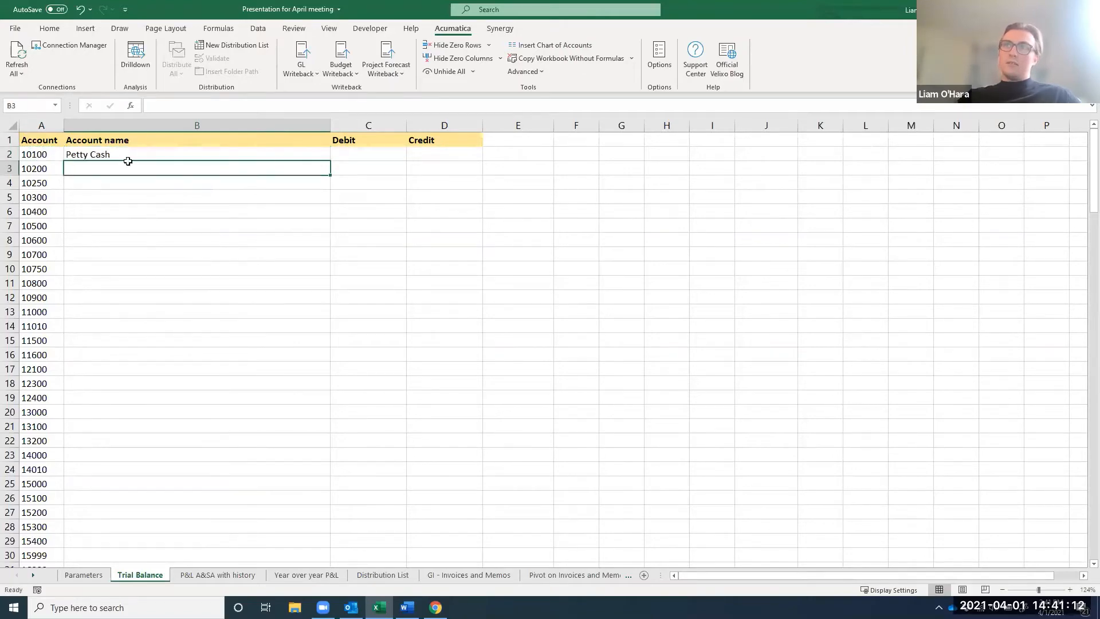
{"action": "left_click", "coordinate": [329, 161]}
{"action": "double_click", "coordinate": [330, 162]}
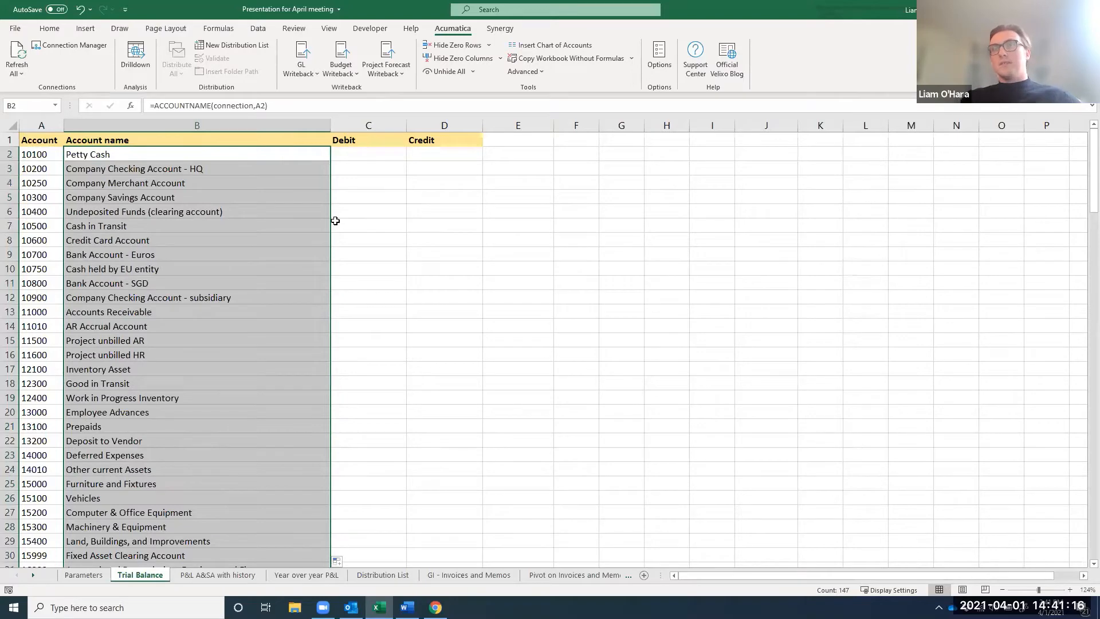
- Begin an ACCOUNTTOTALDEBITS formula in Debit cell C2 with connection and ledger as its first two arguments
{"action": "left_click", "coordinate": [354, 154]}
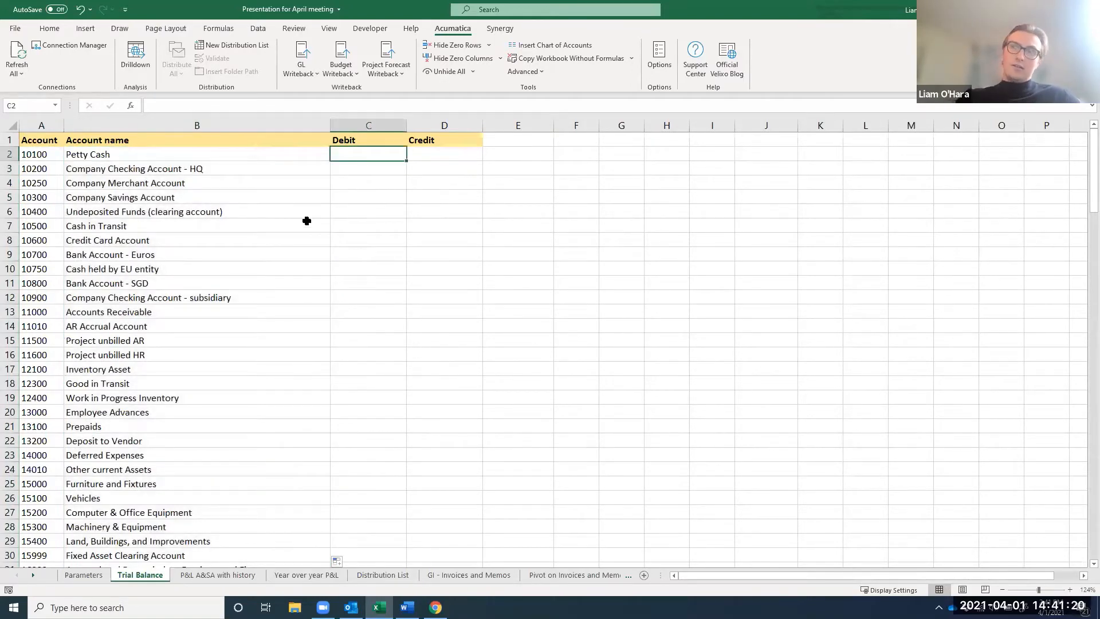
{"action": "type", "text": "="}
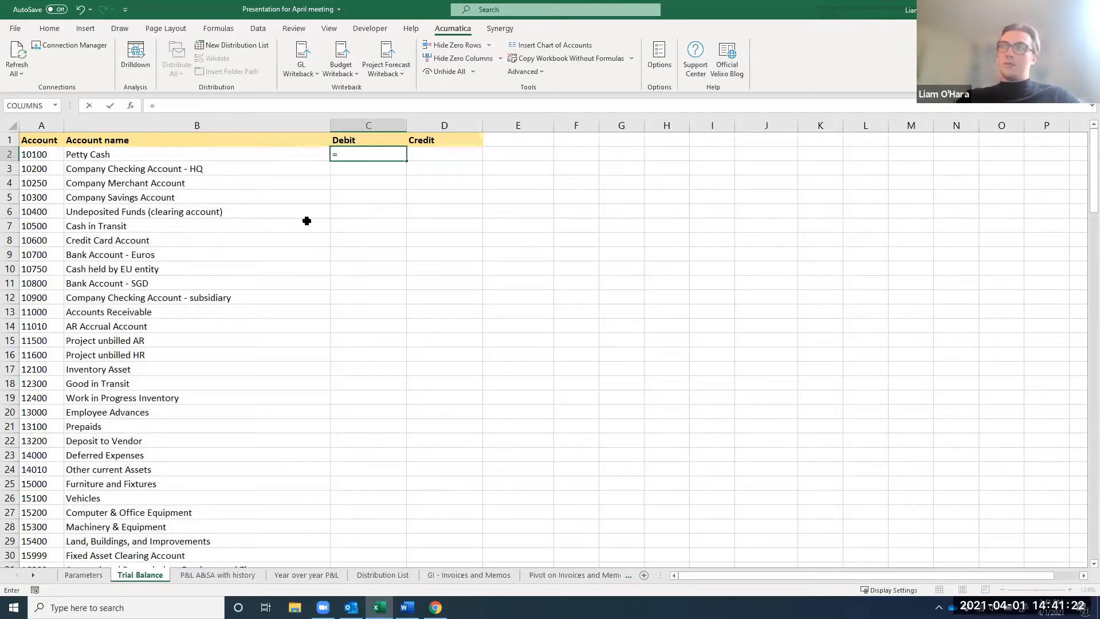
{"action": "type", "text": "accounttota"}
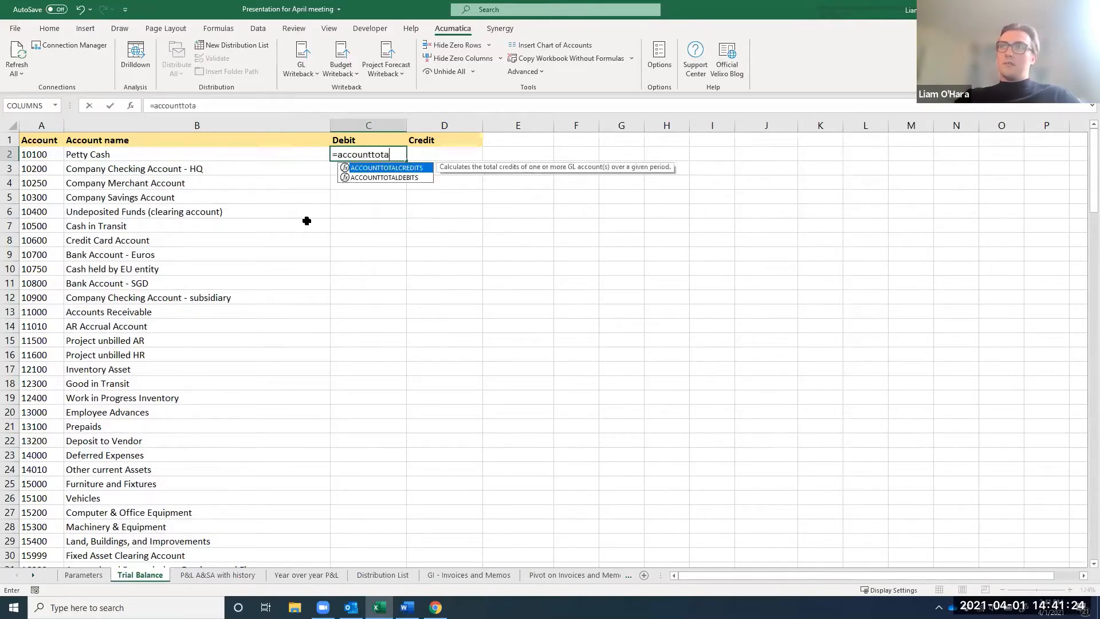
{"action": "key", "text": "Down"}
{"action": "key", "text": "Tab"}
{"action": "type", "text": "conne"}
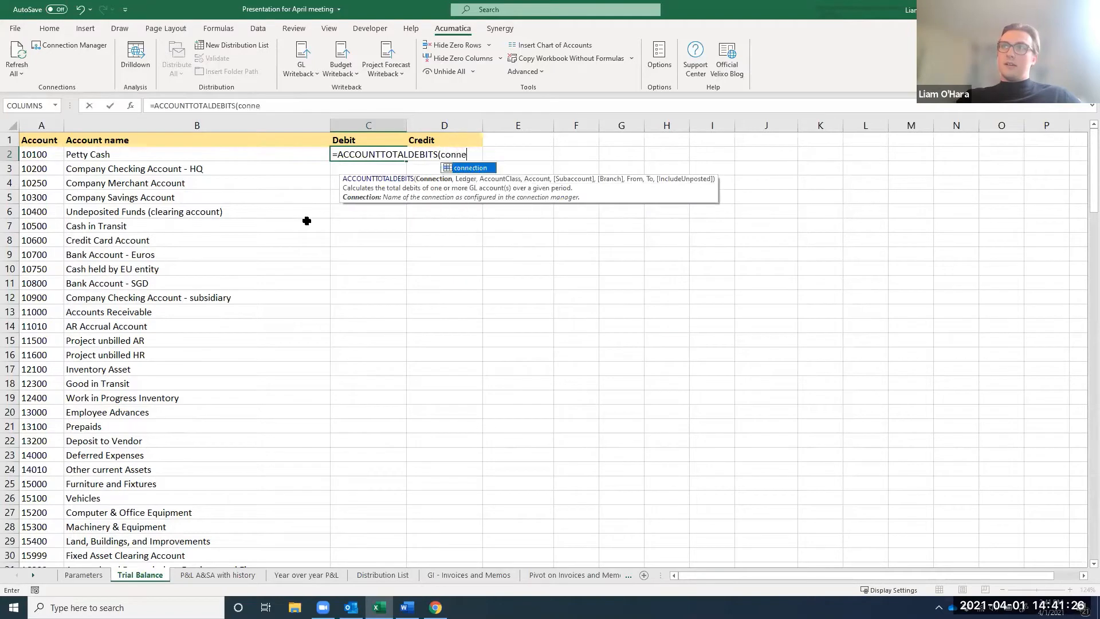
{"action": "key", "text": "Tab"}
{"action": "type", "text": ",l"}
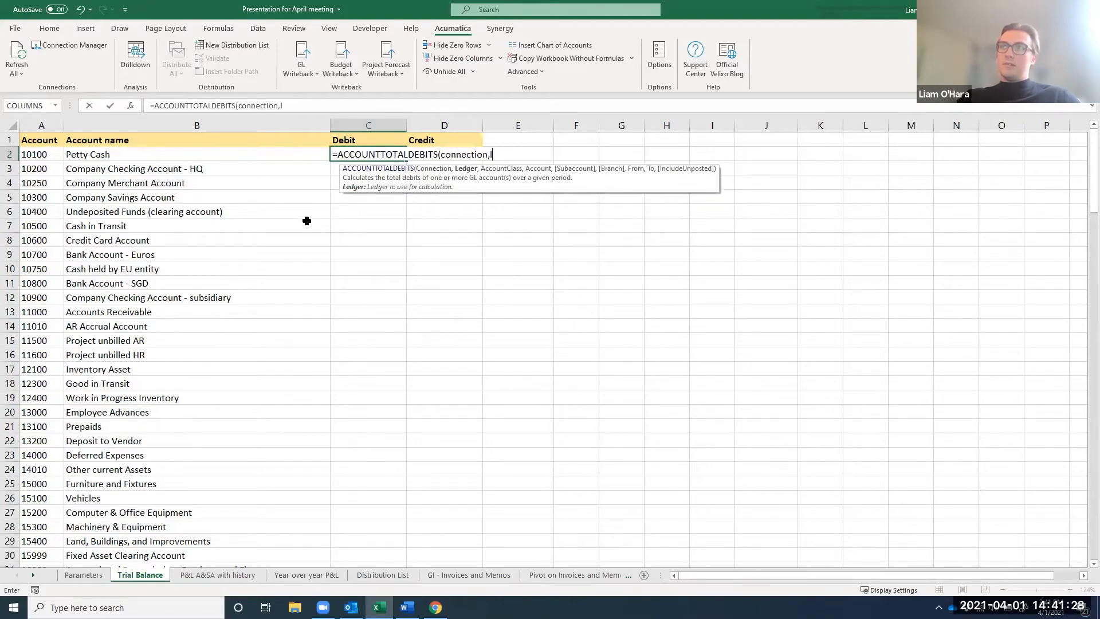
{"action": "type", "text": "edger,"}
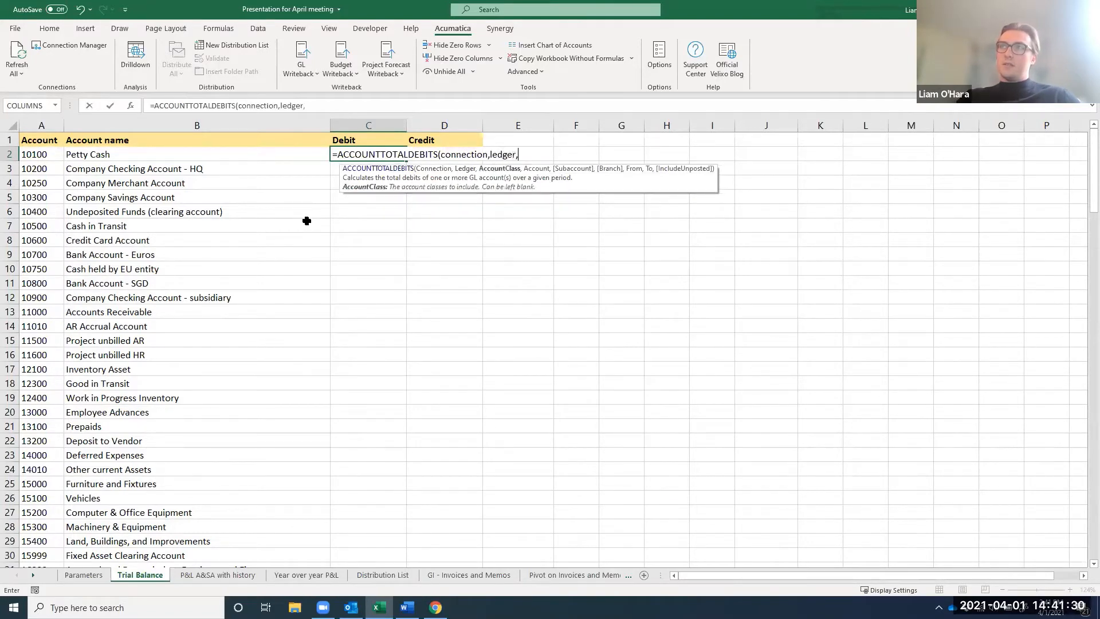
- In the C2 formula, leave the account class blank, use $A2 as the account, and leave the subaccount blank
{"action": "type", "text": "."}
{"action": "type", "text": ","}
{"action": "left_click", "coordinate": [52, 155]}
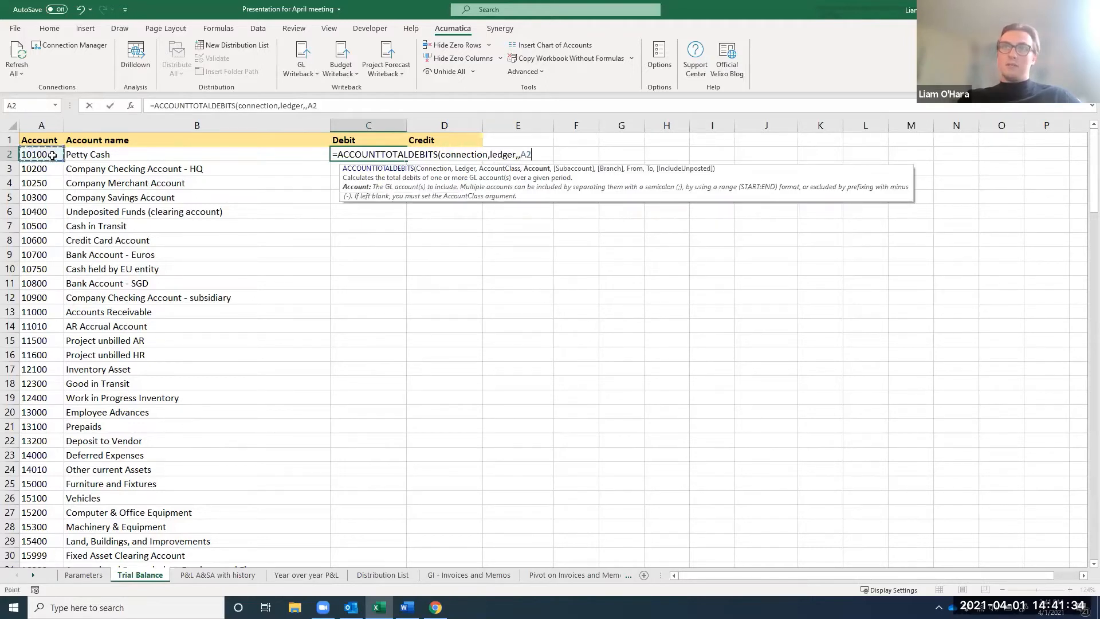
{"action": "key", "text": "F4"}
{"action": "key", "text": "F4"}
{"action": "key", "text": "F4"}
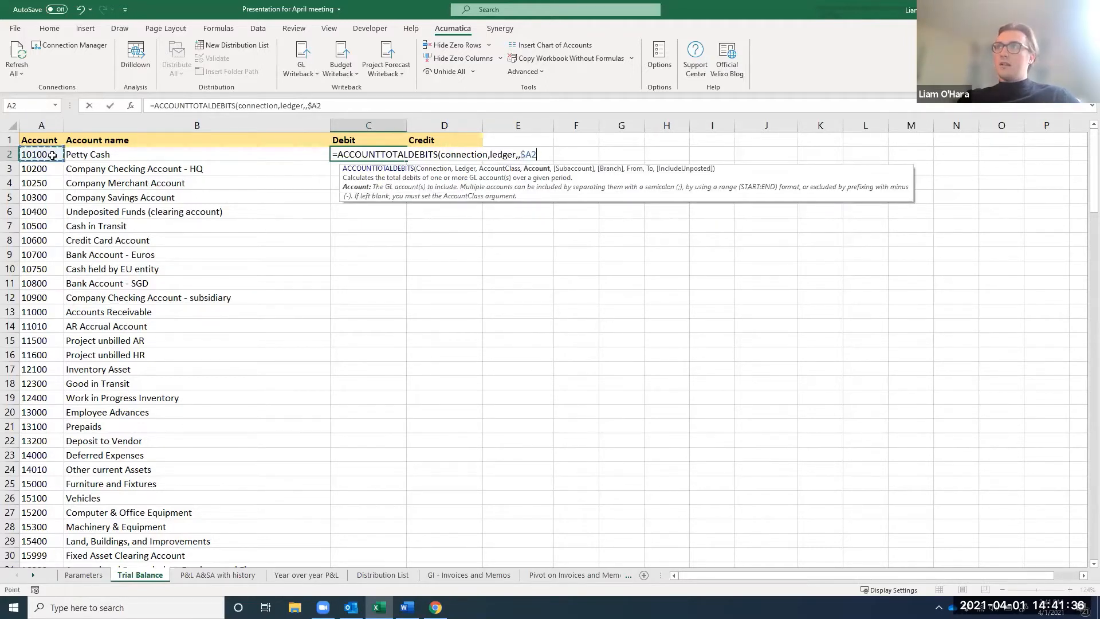
{"action": "type", "text": ",,"}
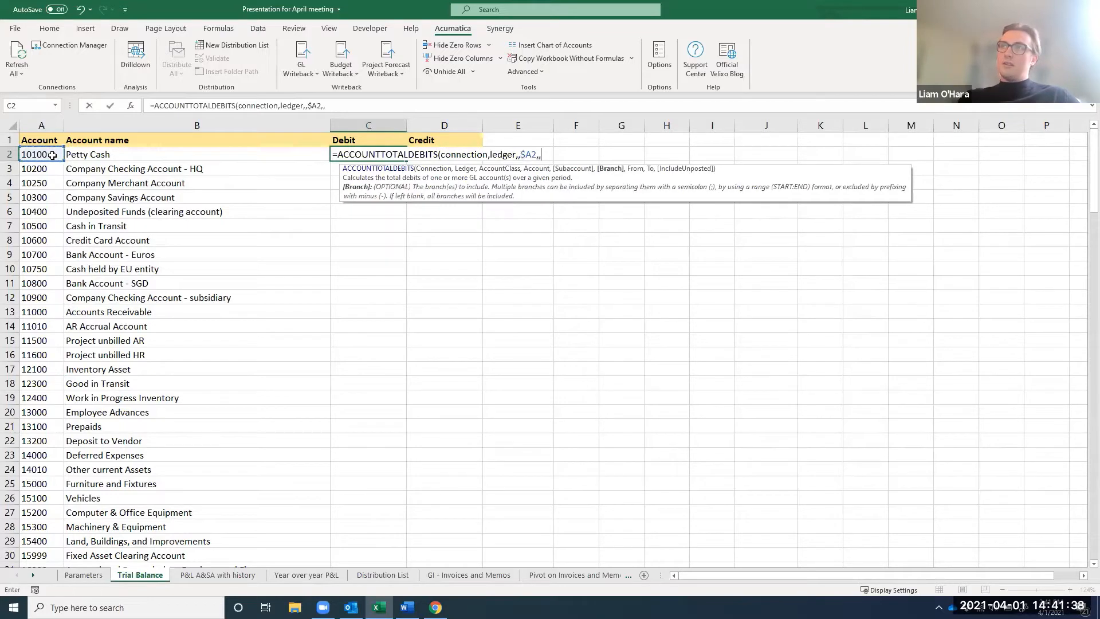
- Leave the branch blank, use Curperiod for both From and To, and fill the completed formula down the Debit column
{"action": "type", "text": ",Curperiod,"}
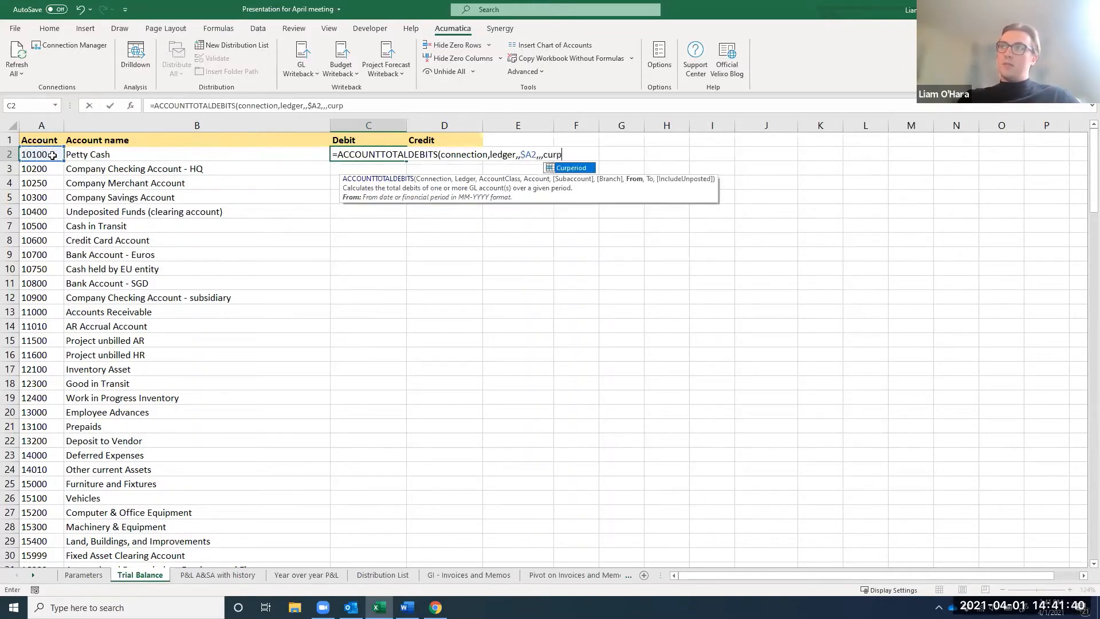
{"action": "type", "text": "curp"}
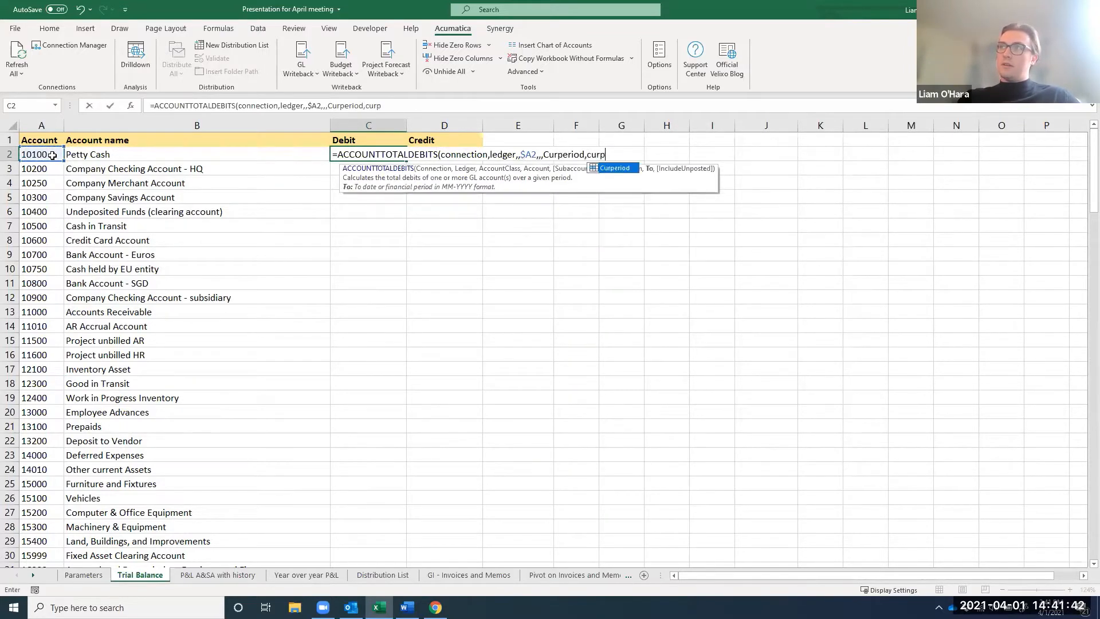
{"action": "type", "text": "e"}
{"action": "key", "text": "Tab"}
{"action": "key", "text": "Return"}
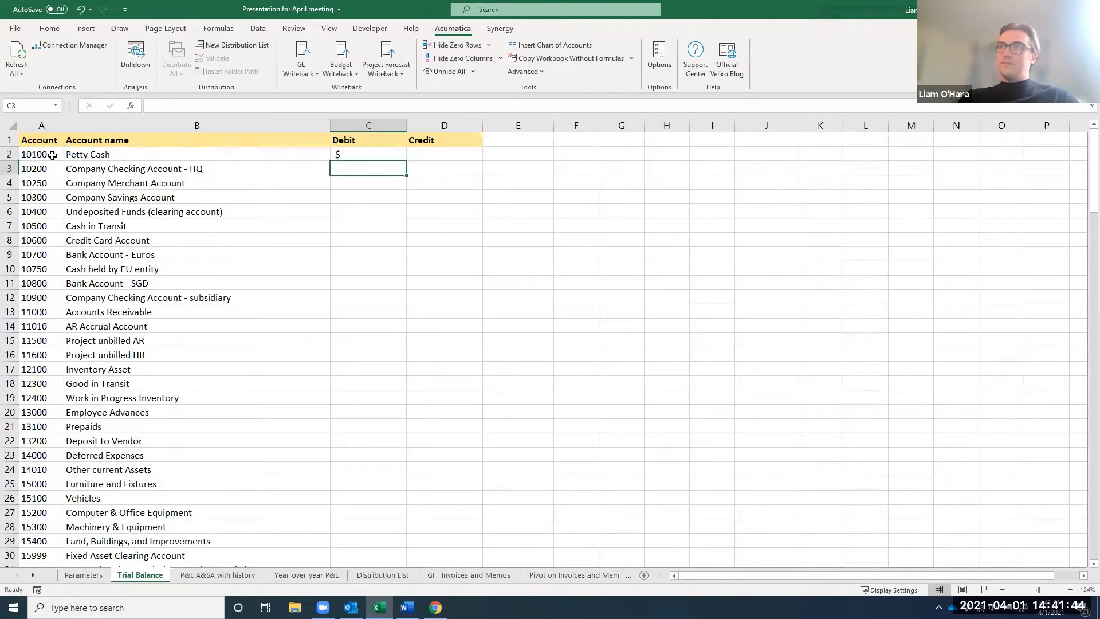
{"action": "left_click", "coordinate": [396, 157]}
{"action": "double_click", "coordinate": [407, 162]}
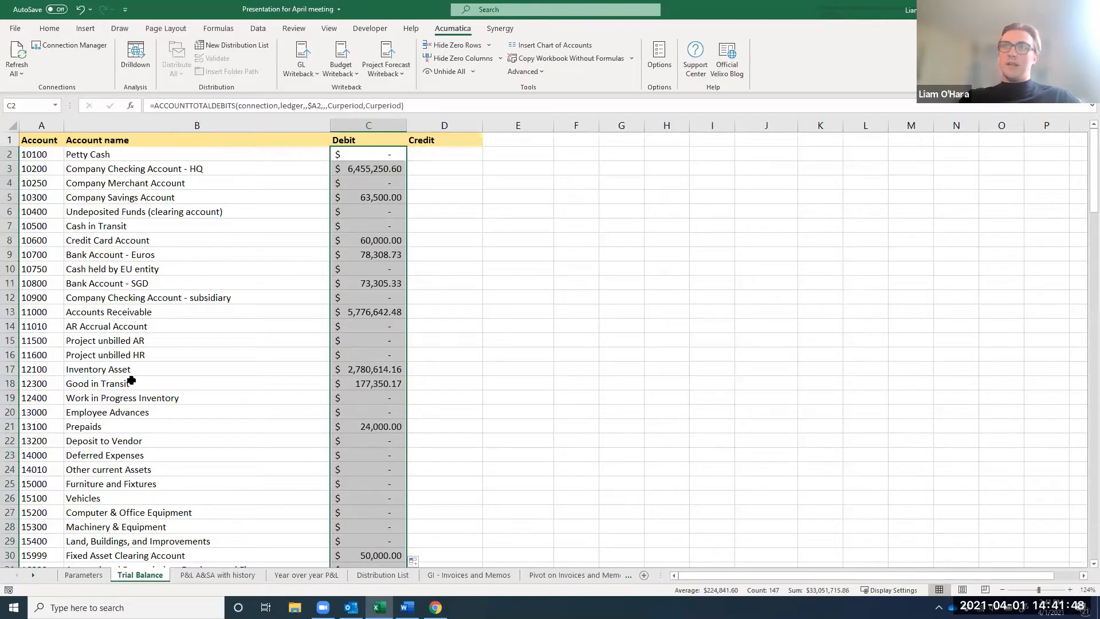
- Copy the debit formula from cell C2 into Credit cell D2
{"action": "left_click", "coordinate": [378, 158]}
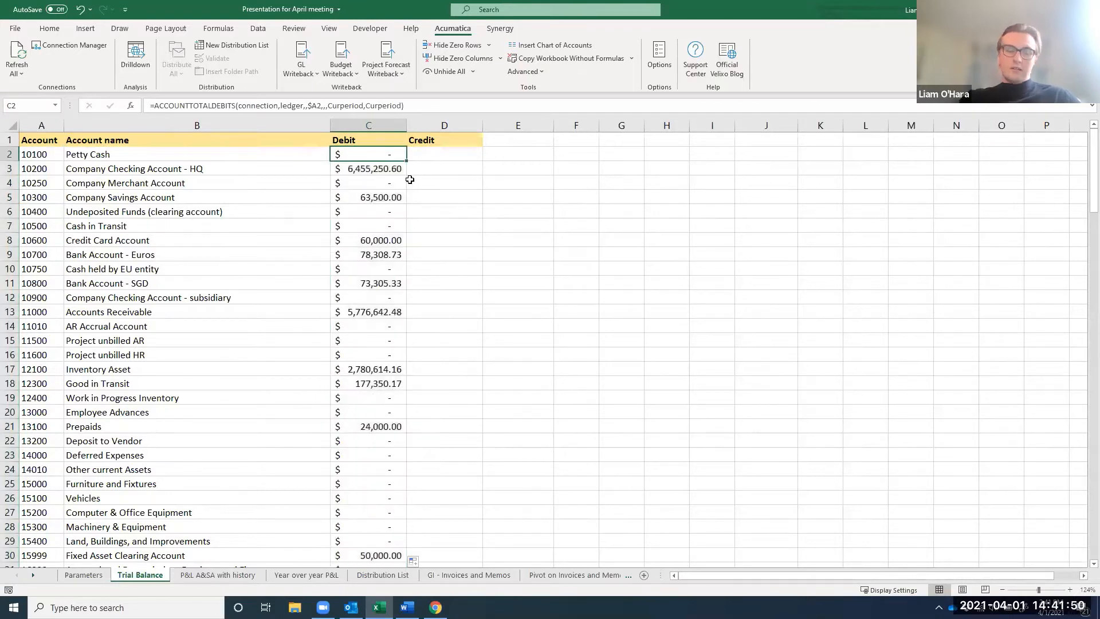
{"action": "key", "text": "ctrl+c"}
{"action": "key", "text": "Right"}
{"action": "key", "text": "ctrl+v"}
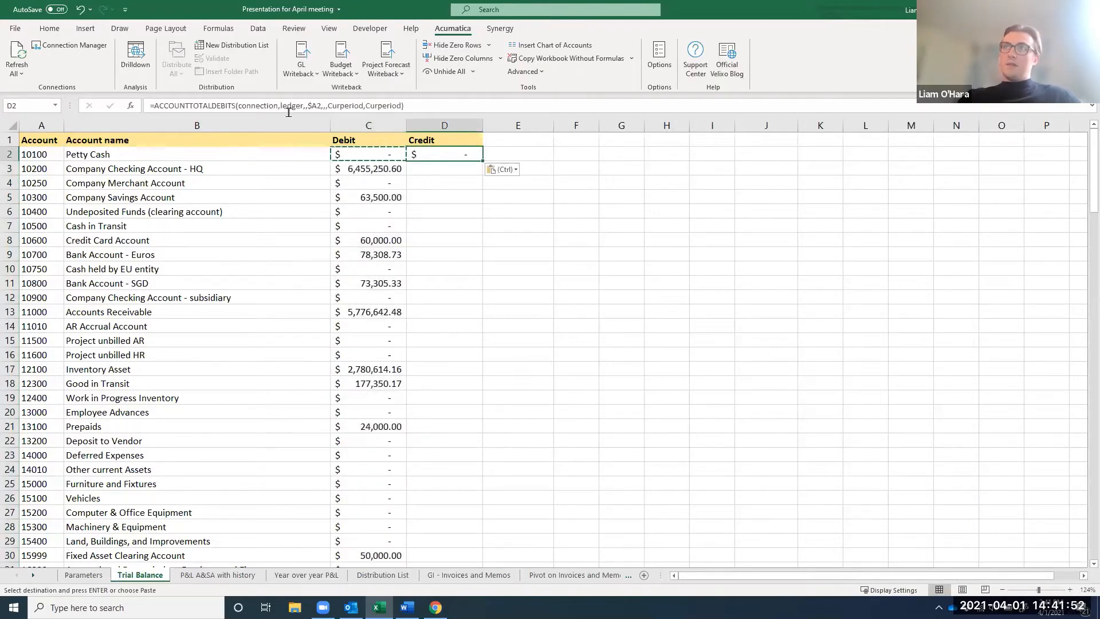
- Change the function in D2 to ACCOUNTTOTALCREDITS and fill the formula down the Credit column for all accounts
{"action": "left_click", "coordinate": [232, 106]}
{"action": "key", "text": "BackSpace"}
{"action": "key", "text": "BackSpace"}
{"action": "key", "text": "BackSpace"}
{"action": "key", "text": "BackSpace"}
{"action": "key", "text": "BackSpace"}
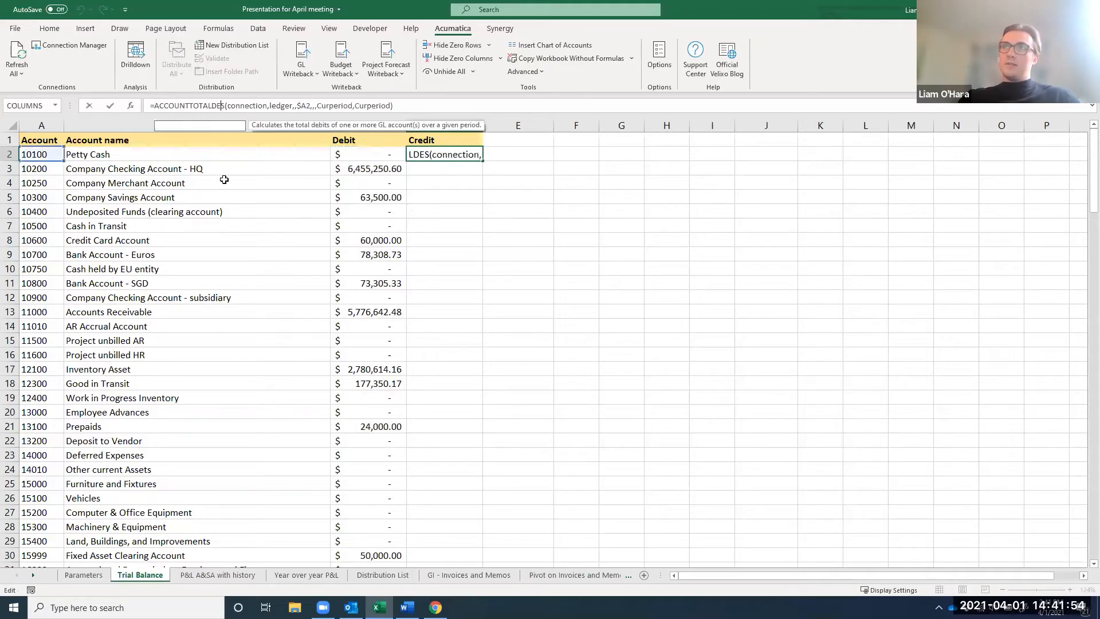
{"action": "type", "text": "credit"}
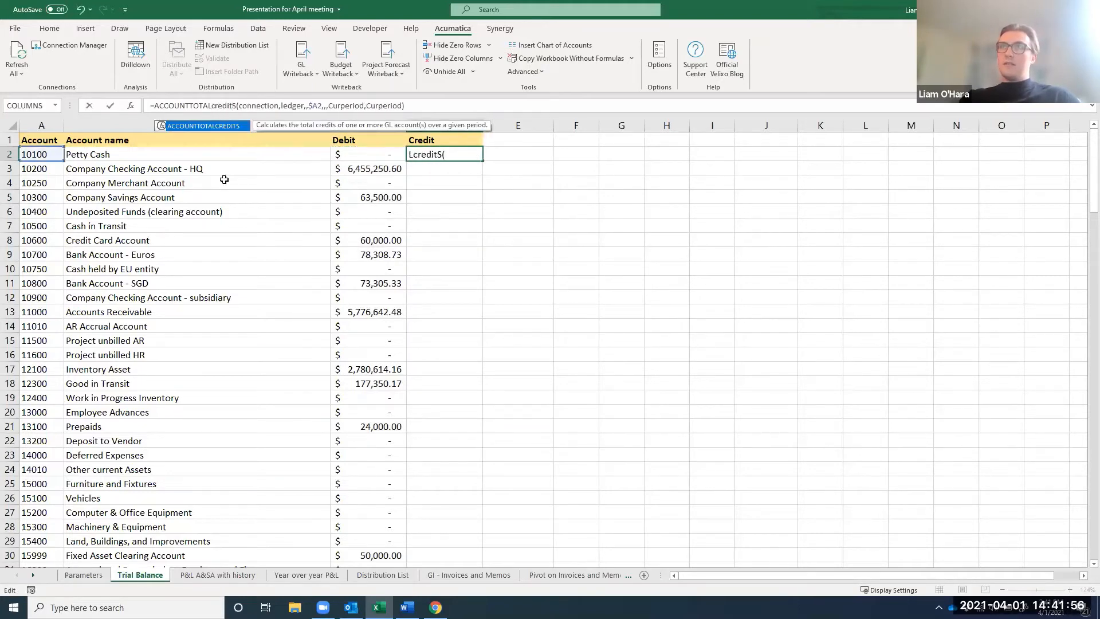
{"action": "key", "text": "Return"}
{"action": "key", "text": "Up"}
{"action": "double_click", "coordinate": [483, 161]}
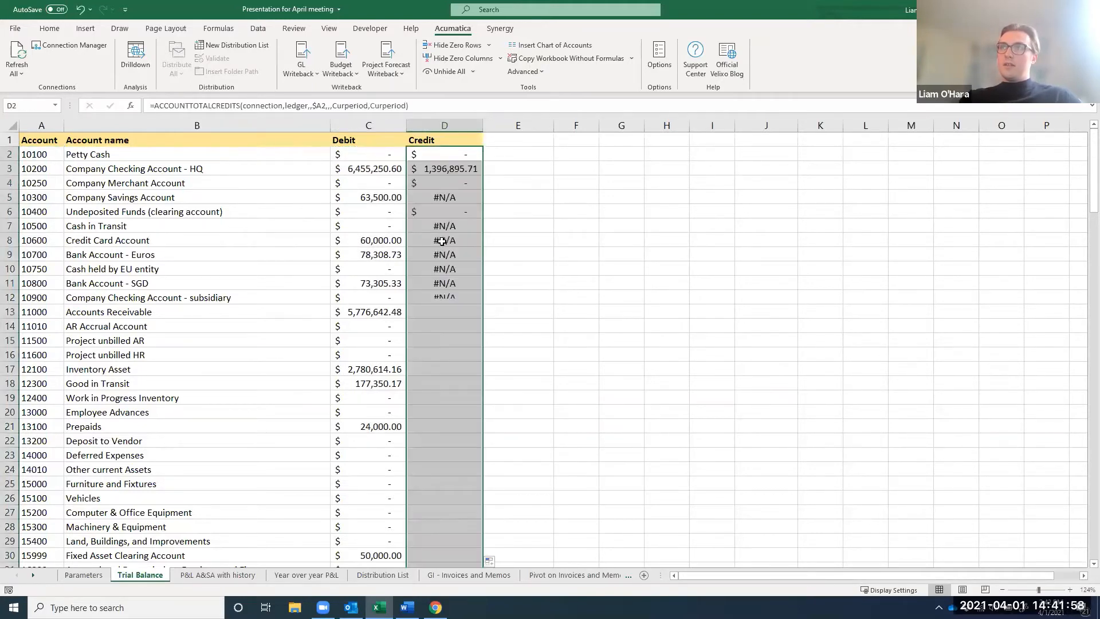
- Compare the debit and credit totals, and exclude account 33000 in A2 by changing the account range to "00000:99999;-33000"
{"action": "key", "text": "ctrl+Down"}
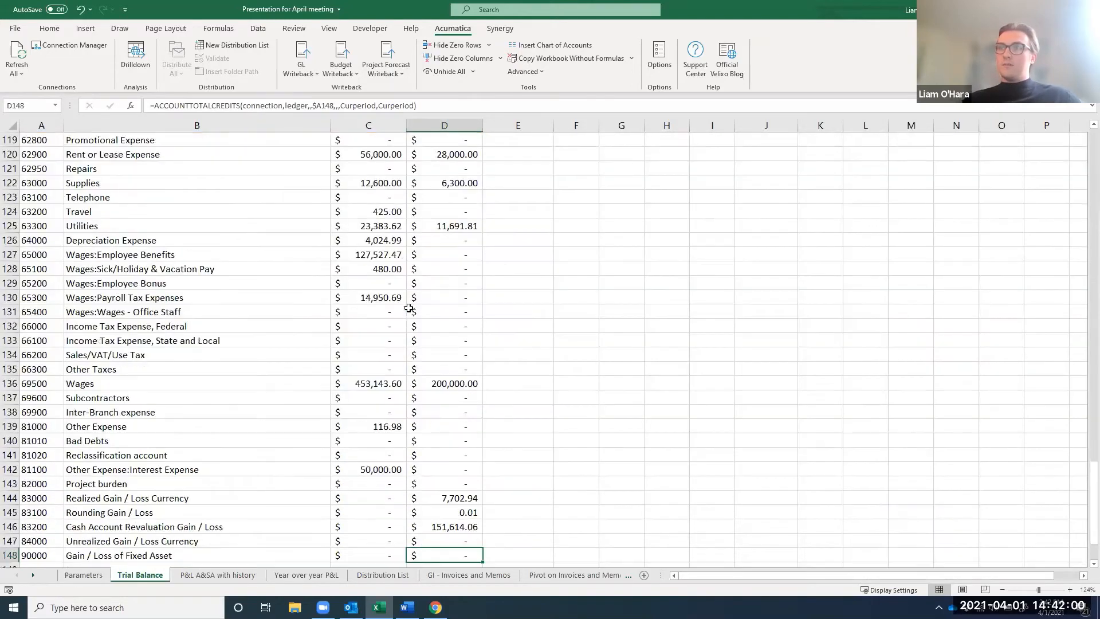
{"action": "scroll", "coordinate": [408, 309], "scroll_direction": "down", "scroll_amount": 4}
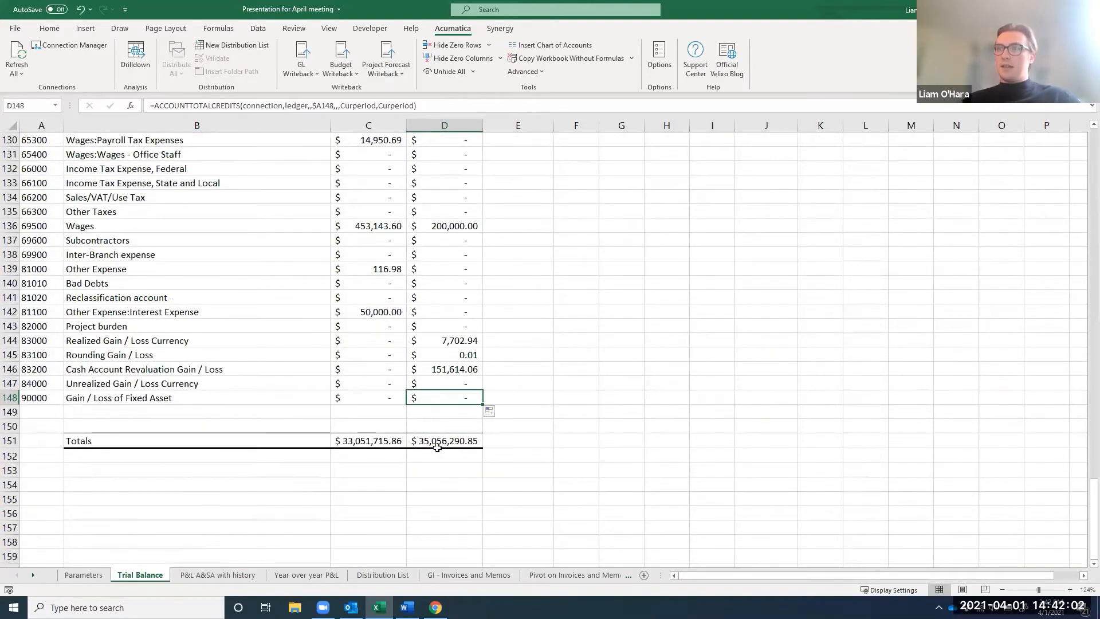
{"action": "left_click", "coordinate": [43, 398]}
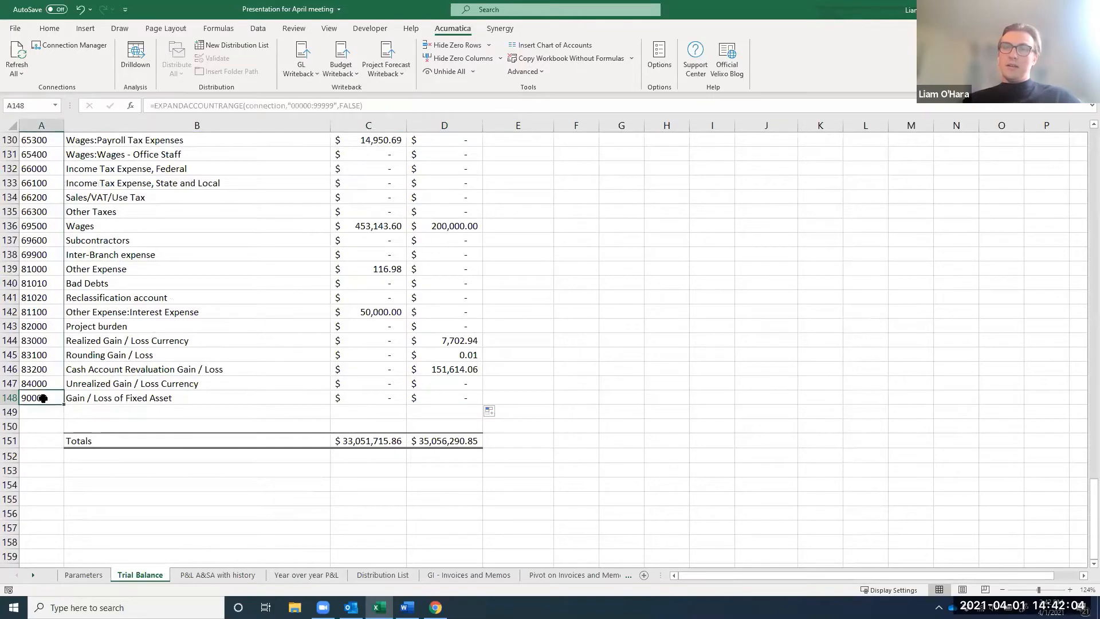
{"action": "key", "text": "ctrl+Up"}
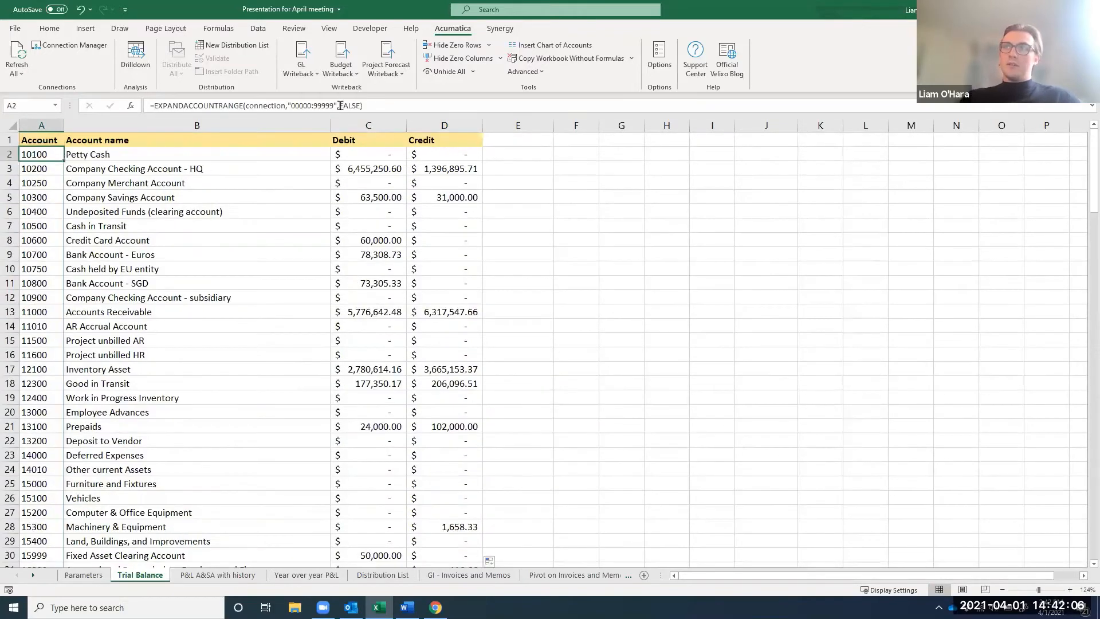
{"action": "left_click", "coordinate": [333, 104]}
{"action": "type", "text": ";-"}
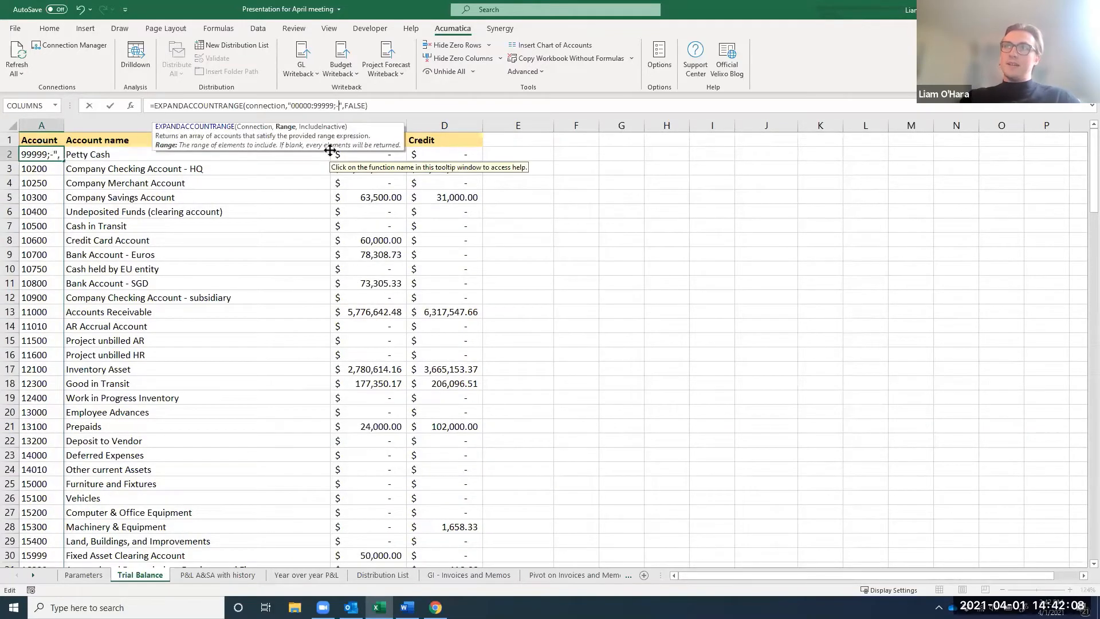
{"action": "type", "text": "33000"}
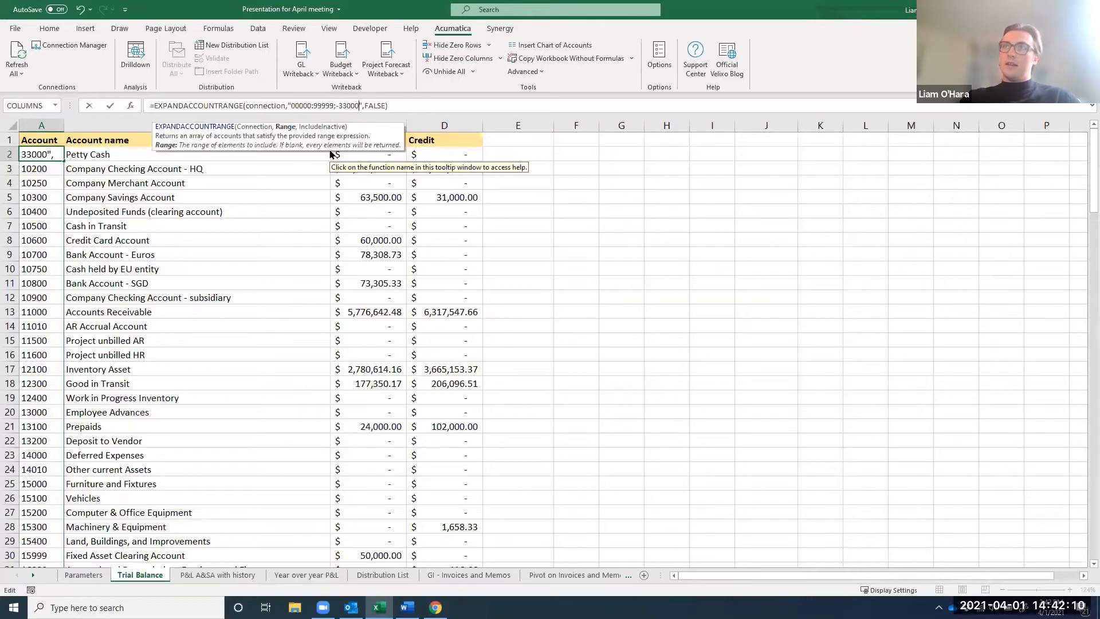
{"action": "key", "text": "Return"}
- Clear the leftover formulas in row 148, columns A to D, beneath the last listed account and check the totals
{"action": "left_click", "coordinate": [476, 278]}
{"action": "key", "text": "ctrl+Down"}
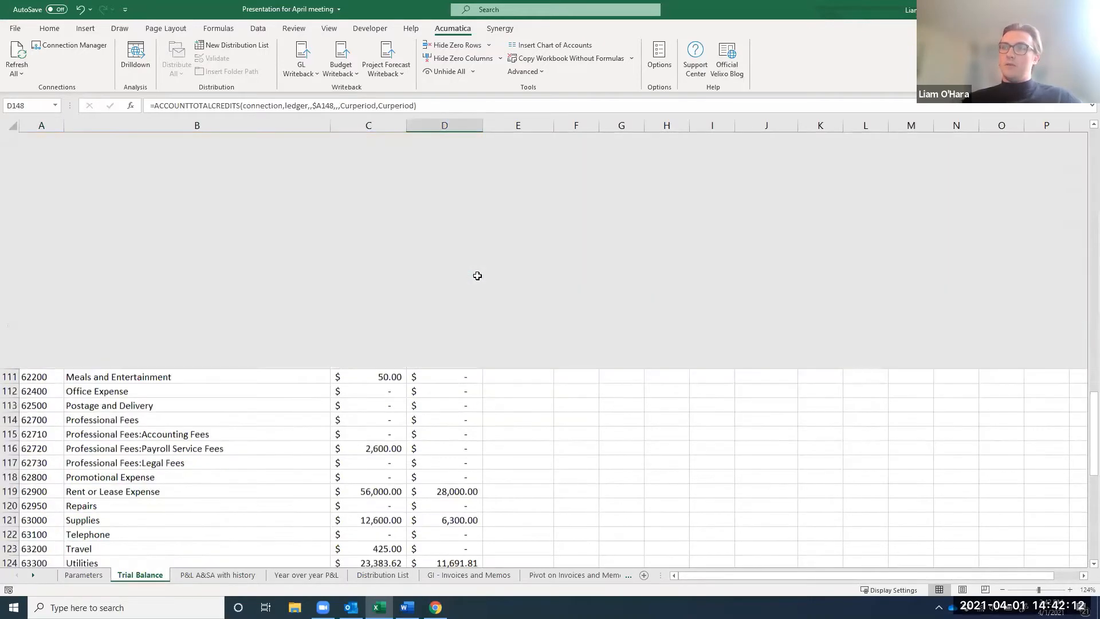
{"action": "key", "text": "shift+Left"}
{"action": "key", "text": "shift+Left"}
{"action": "key", "text": "shift+Left"}
{"action": "key", "text": "Delete"}
{"action": "scroll", "coordinate": [475, 277], "scroll_direction": "down", "scroll_amount": 3}
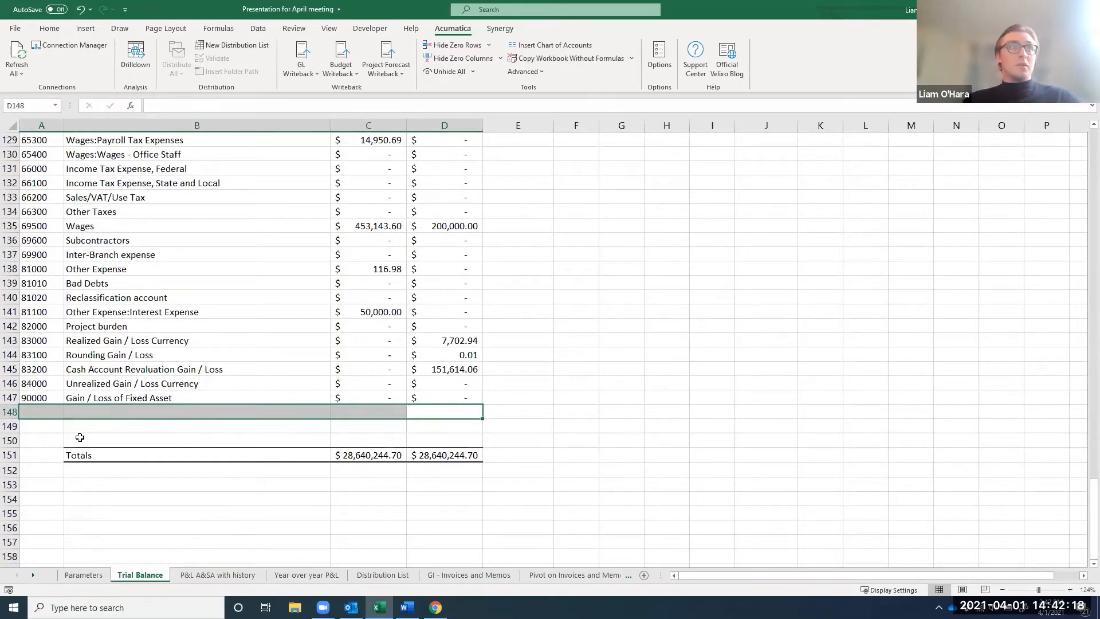
- Examine the account and subaccount listing and the Account range cell on the P&L A&SA with history sheet
{"action": "left_click", "coordinate": [207, 575]}
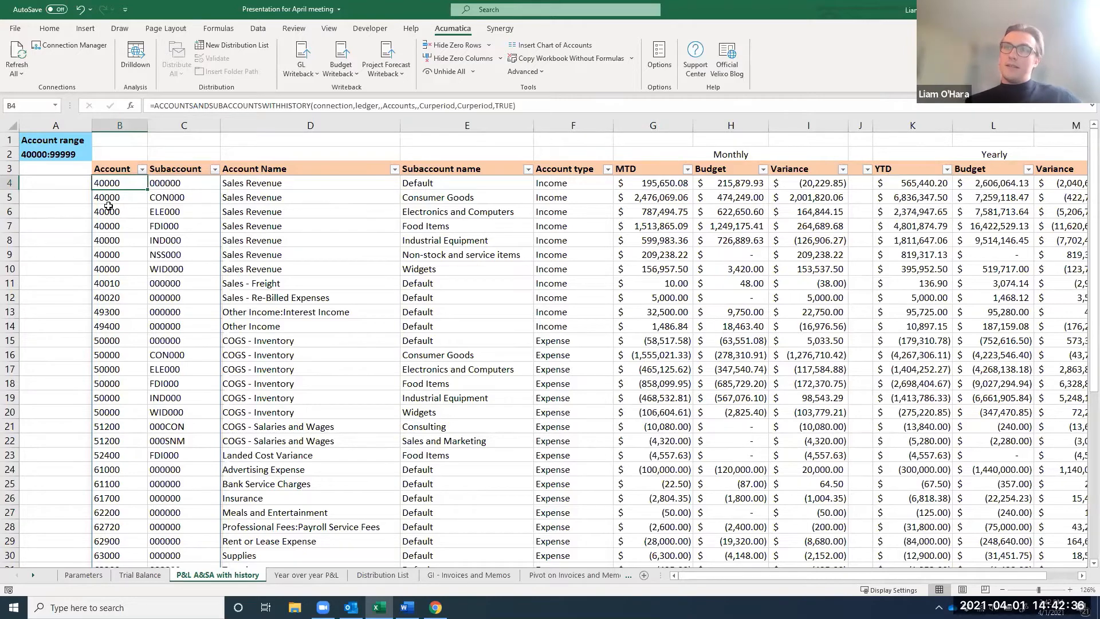
{"action": "scroll", "coordinate": [108, 206], "scroll_direction": "down", "scroll_amount": 2}
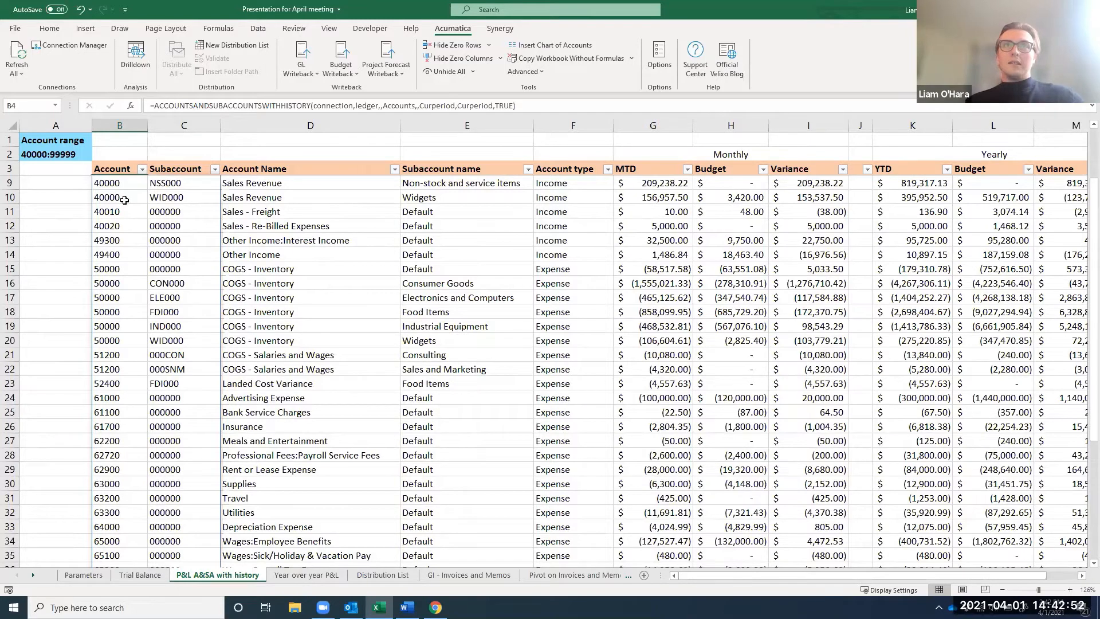
{"action": "left_click", "coordinate": [46, 154]}
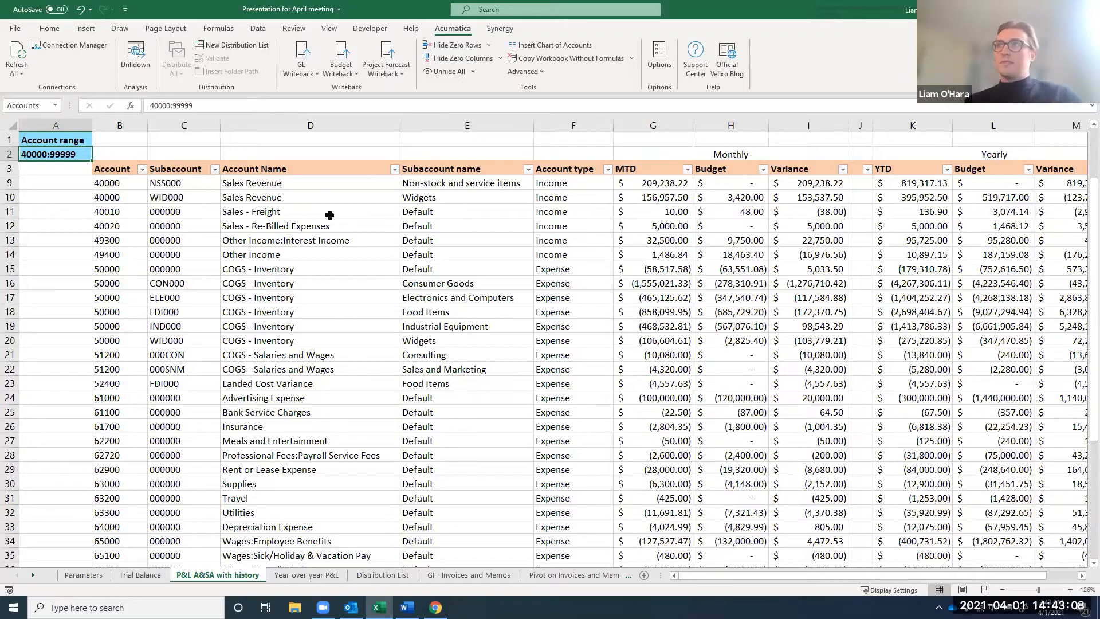
{"action": "scroll", "coordinate": [386, 216], "scroll_direction": "down", "scroll_amount": 5}
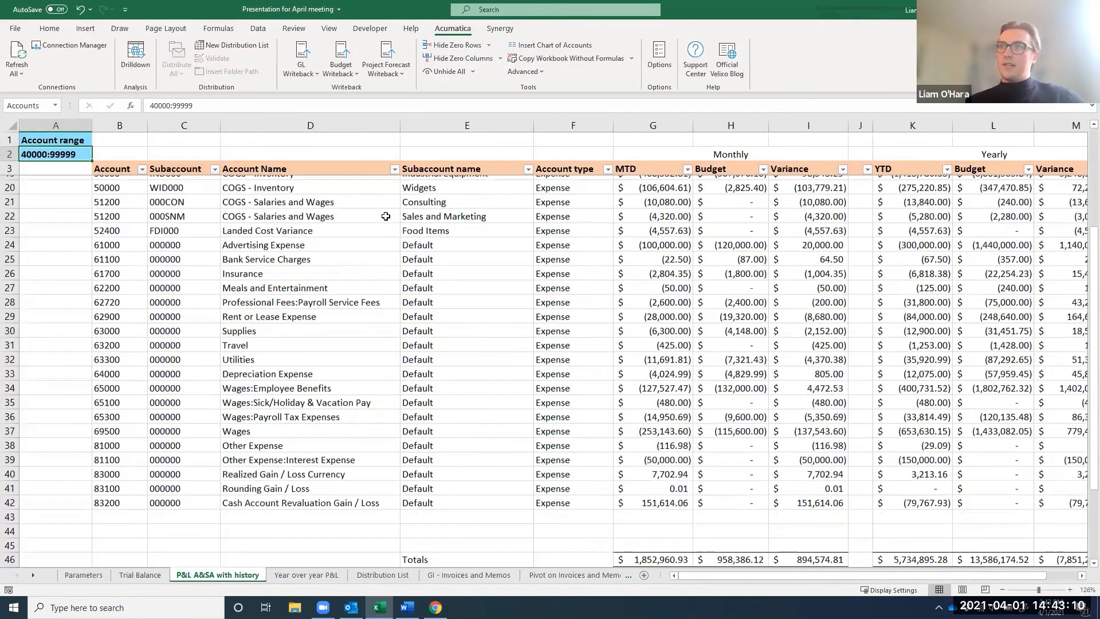
- Filter the Subaccount name column to show only Food Items and select the filtered MTD amounts
{"action": "left_click", "coordinate": [528, 170]}
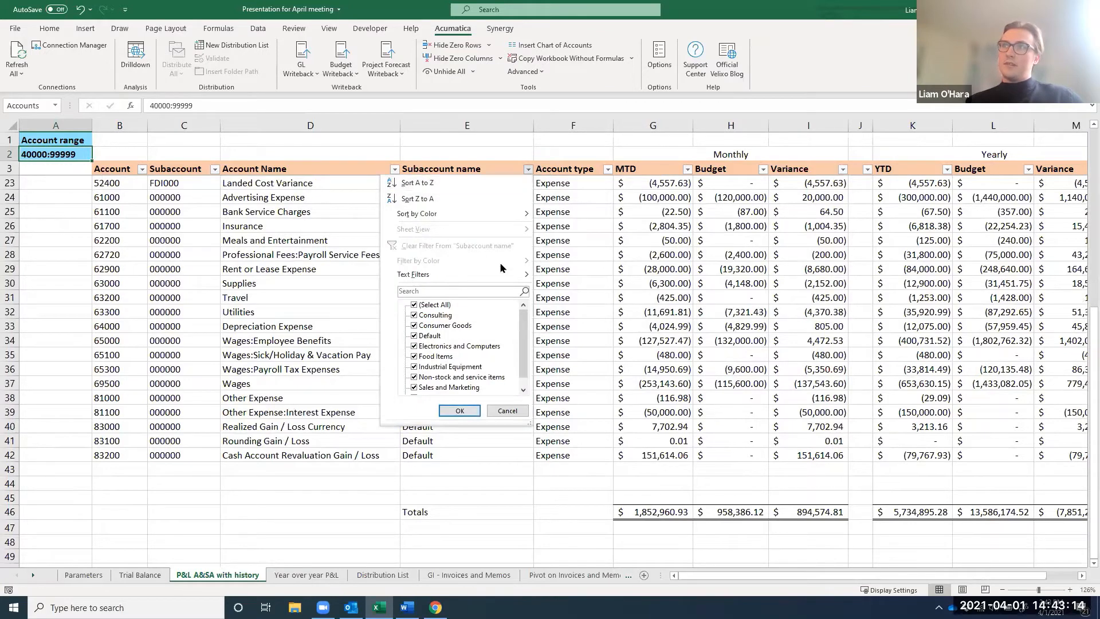
{"action": "left_click", "coordinate": [414, 305]}
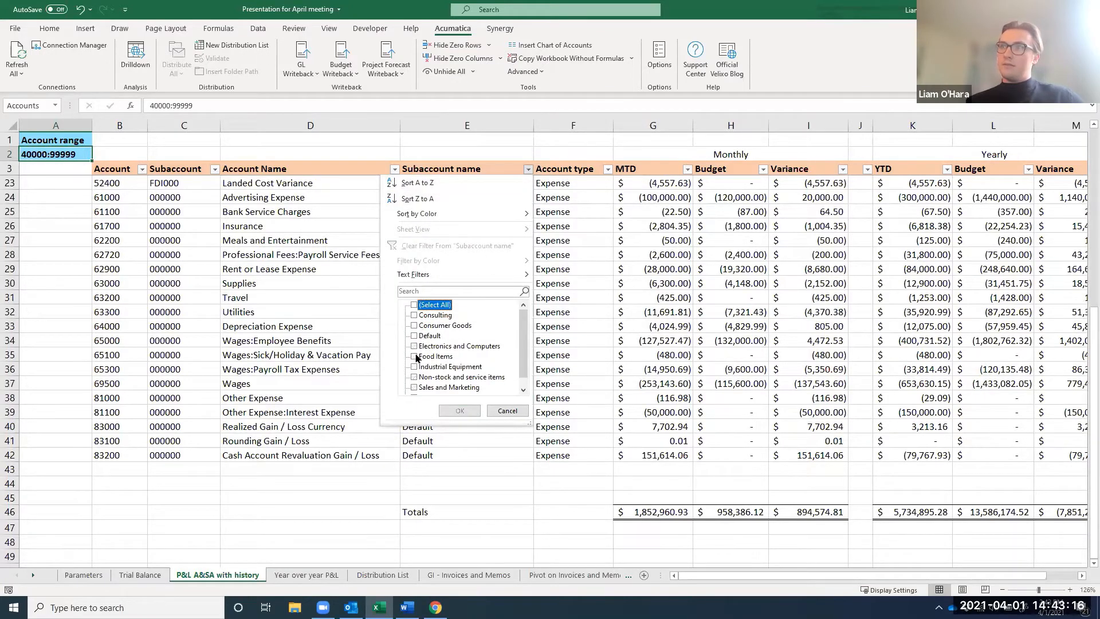
{"action": "left_click", "coordinate": [415, 357]}
{"action": "left_click", "coordinate": [459, 411]}
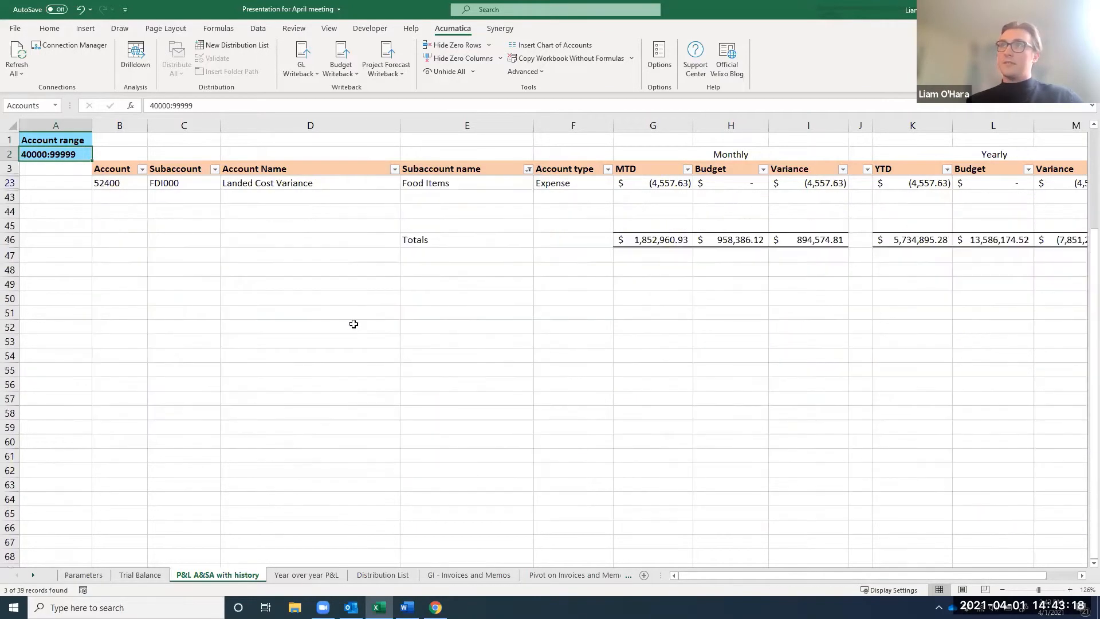
{"action": "left_click_drag", "start_coordinate": [667, 184], "coordinate": [668, 212]}
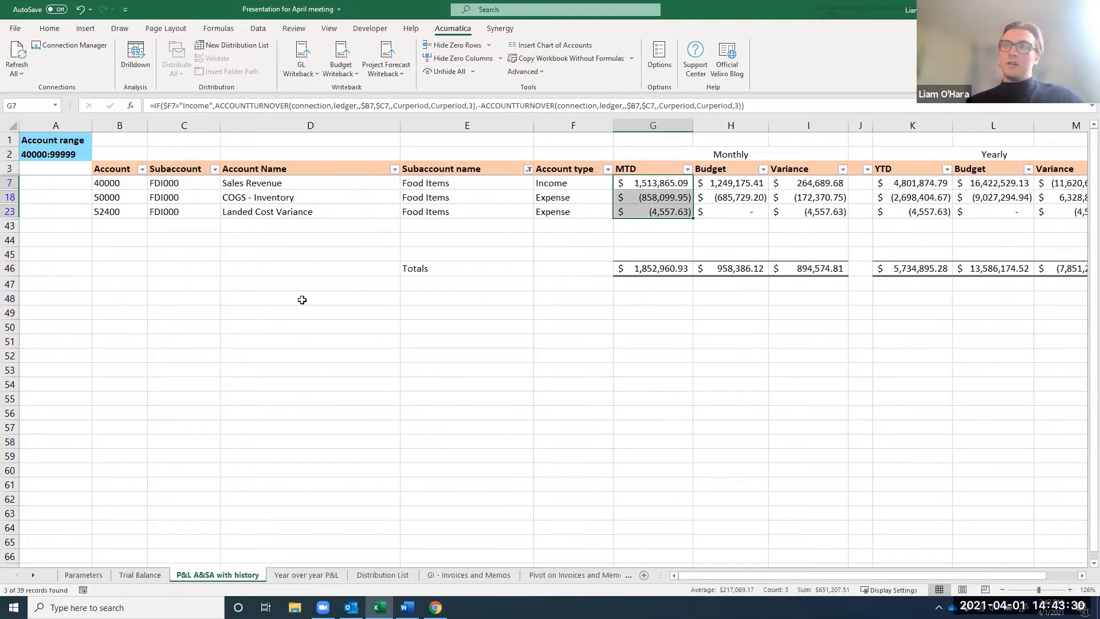
- On the Year over year P&L sheet, select the 2019, 2020 and Variance columns from the row 6 headers down through the account rows
{"action": "left_click", "coordinate": [303, 577]}
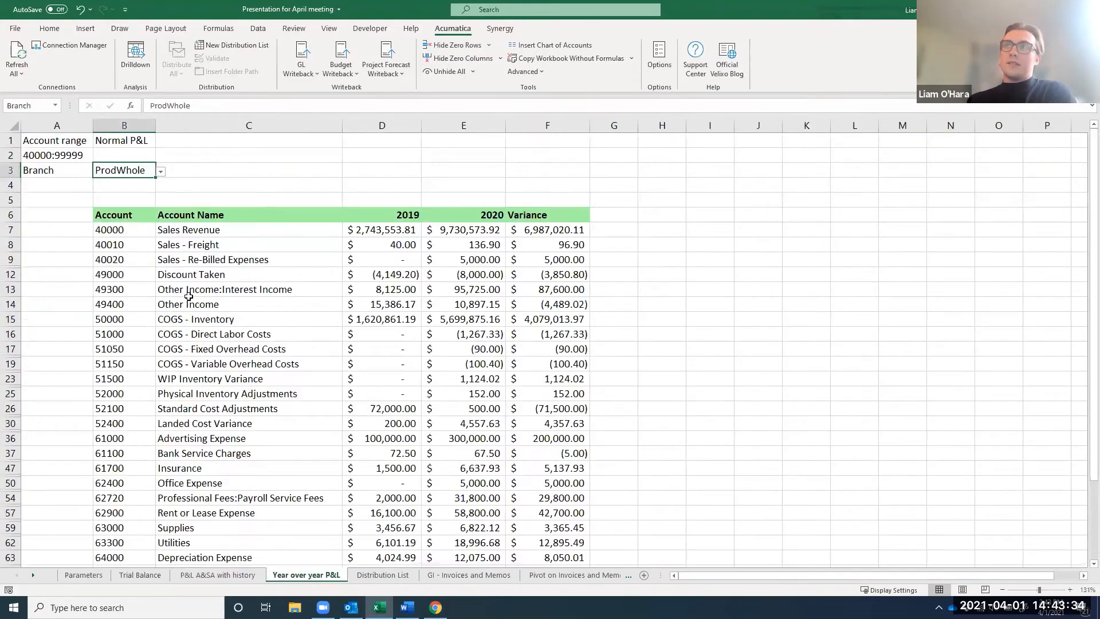
{"action": "scroll", "coordinate": [189, 296], "scroll_direction": "down", "scroll_amount": 5}
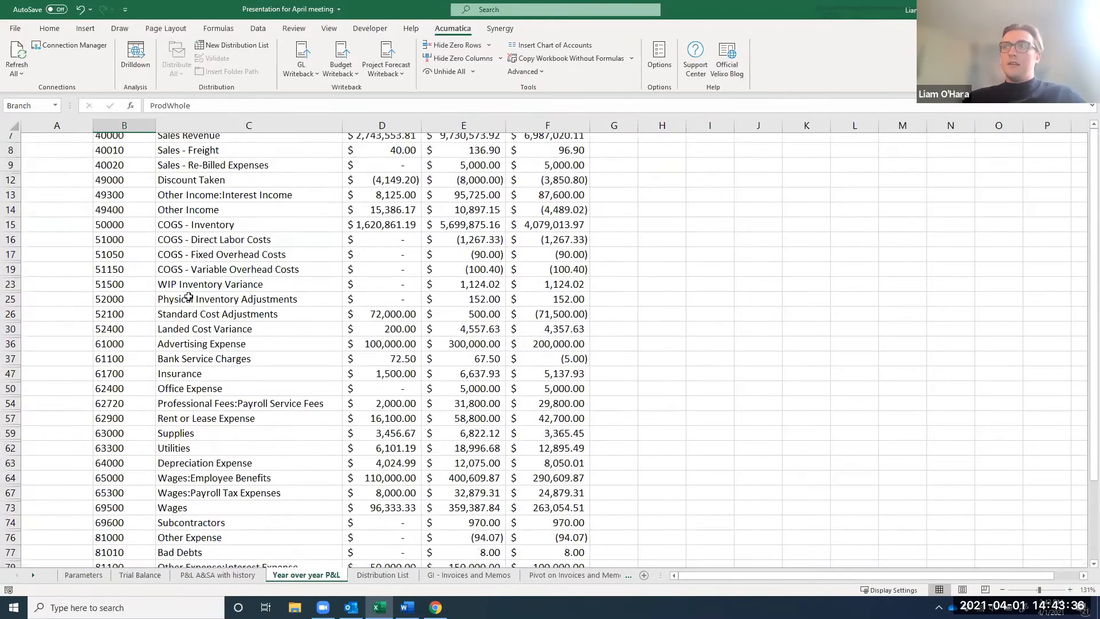
{"action": "scroll", "coordinate": [363, 183], "scroll_direction": "up", "scroll_amount": 5}
{"action": "left_click", "coordinate": [366, 185]}
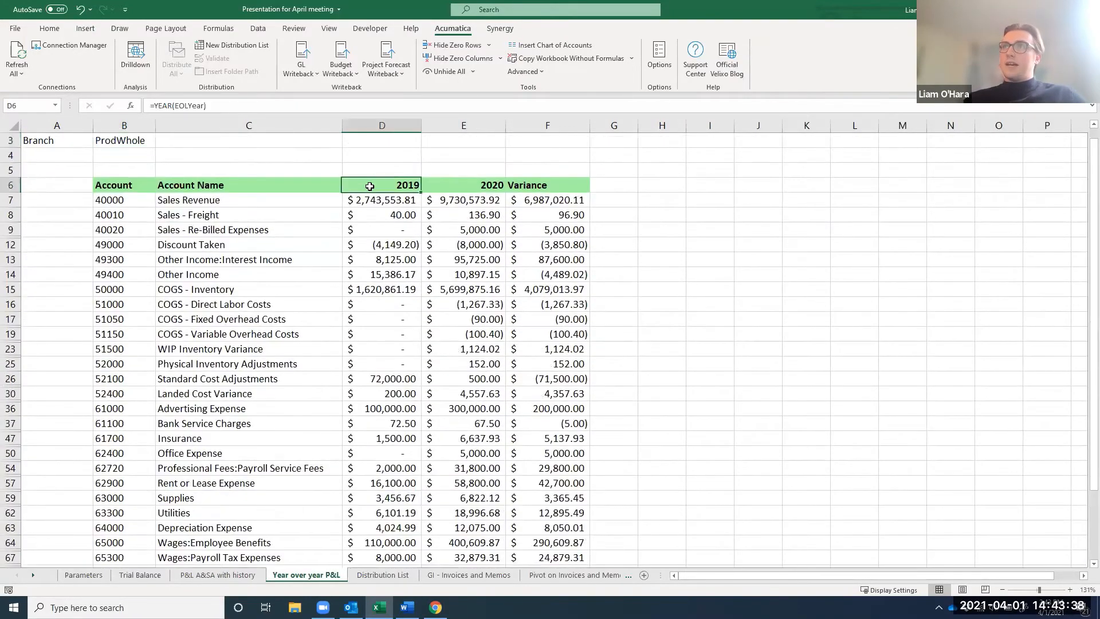
{"action": "key", "text": "shift+Right"}
{"action": "key", "text": "shift+Right"}
{"action": "key", "text": "ctrl+shift+Down"}
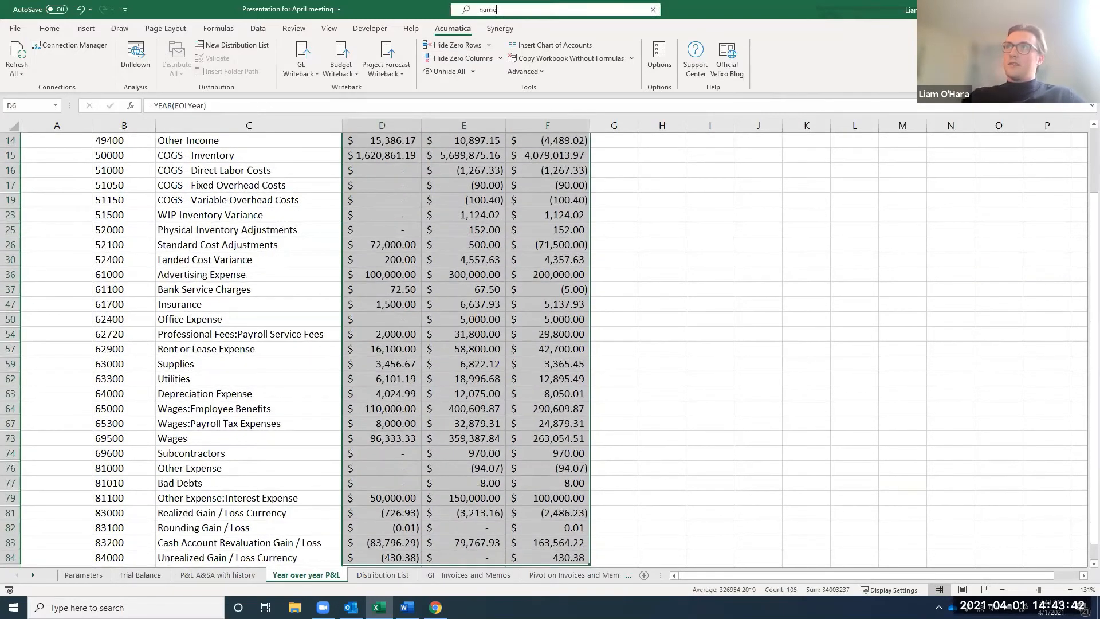
- Delete the VelixoAutoHide defined name that refers to 'Year over year P&L'!$D$6:$F$85 in the Name Manager
{"action": "key", "text": "Return"}
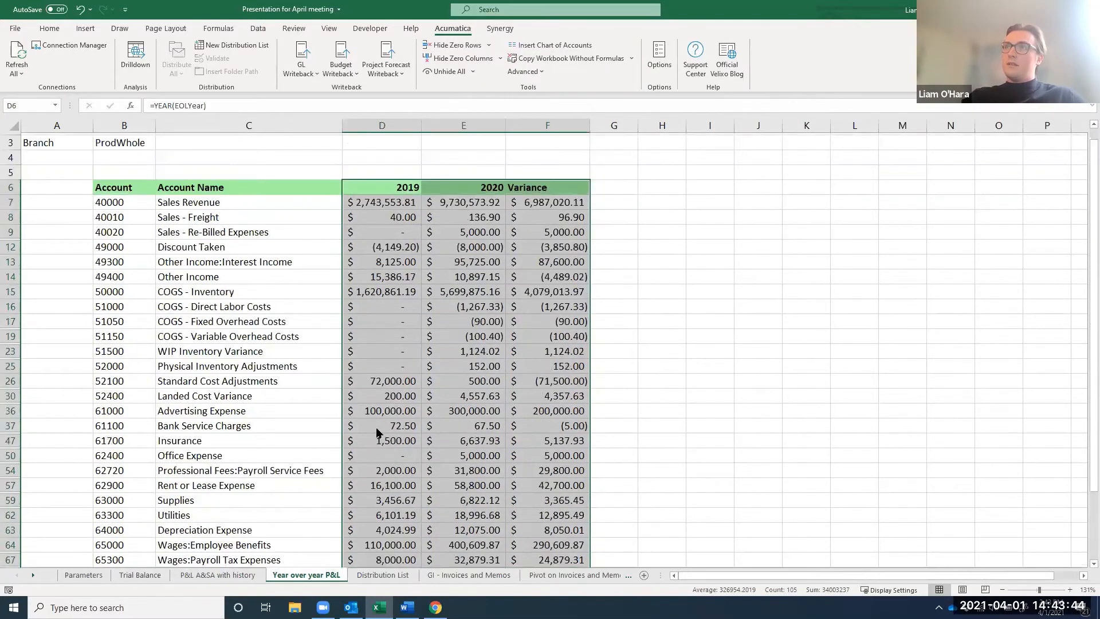
{"action": "scroll", "coordinate": [345, 350], "scroll_direction": "down", "scroll_amount": 5}
{"action": "left_click", "coordinate": [288, 374]}
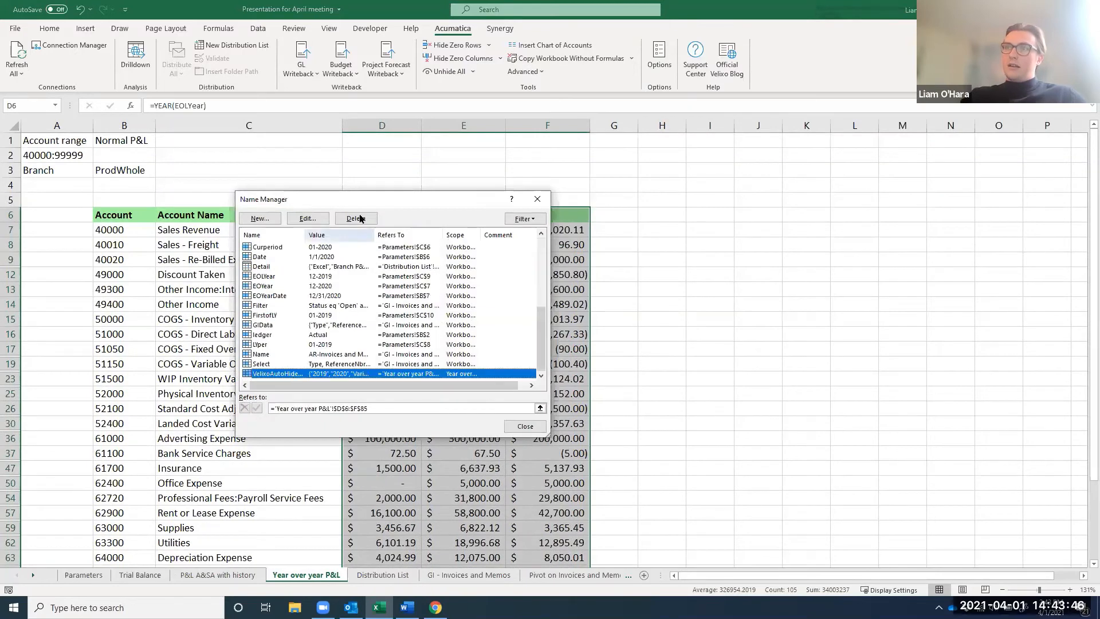
{"action": "left_click", "coordinate": [356, 219]}
{"action": "left_click", "coordinate": [541, 347]}
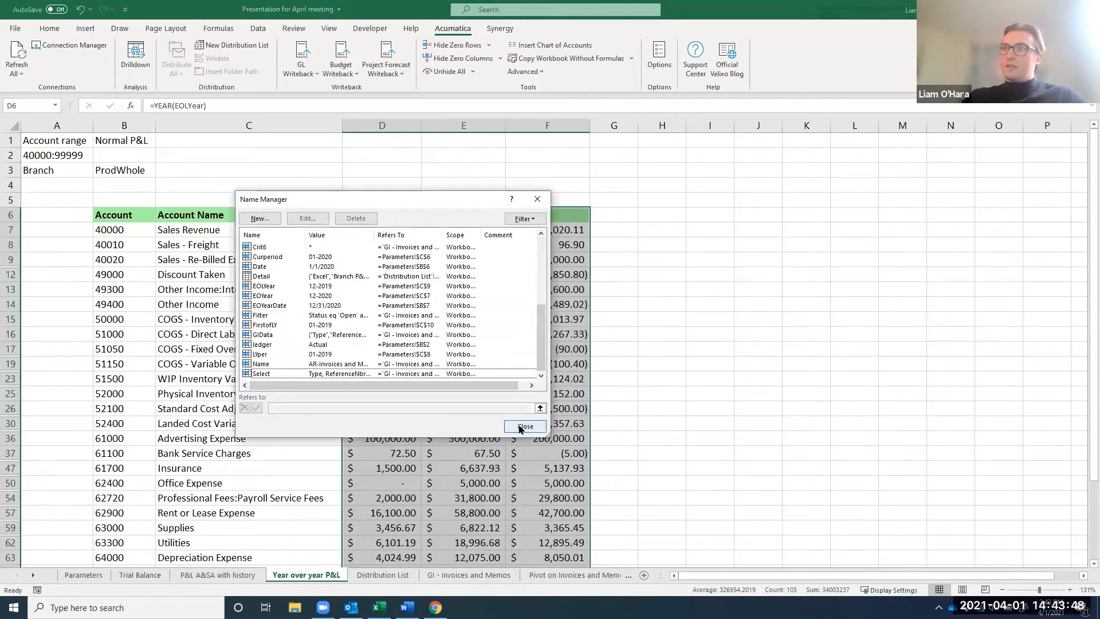
- Close the Name Manager and clear the Branch value in B3 of the Year over year P&L sheet
{"action": "left_click", "coordinate": [521, 425]}
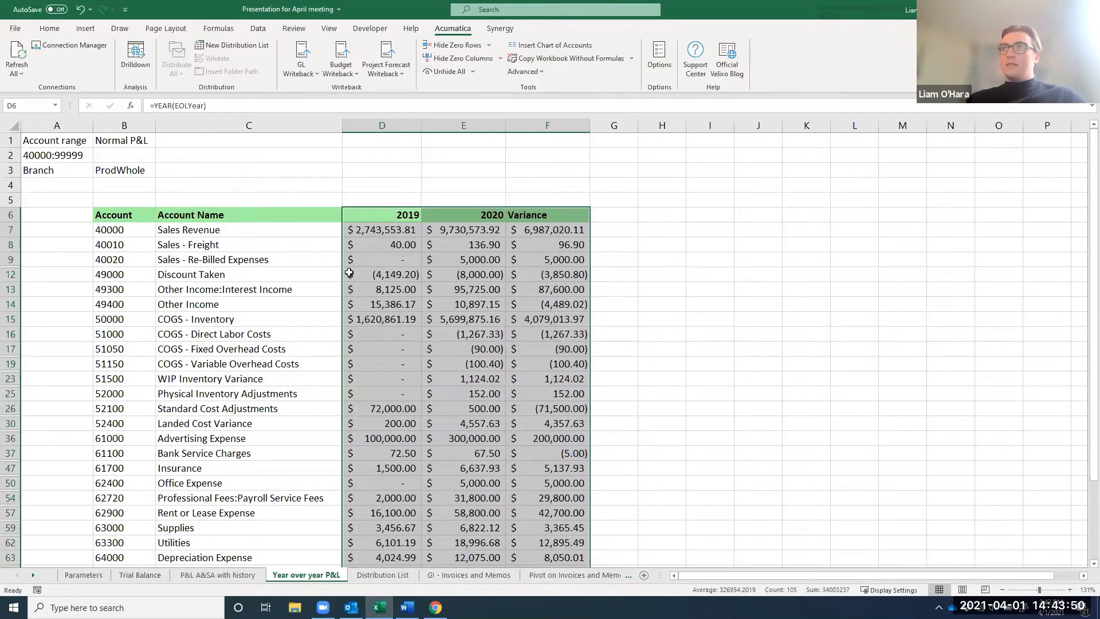
{"action": "scroll", "coordinate": [135, 158], "scroll_direction": "down", "scroll_amount": 1}
{"action": "scroll", "coordinate": [135, 159], "scroll_direction": "up", "scroll_amount": 1}
{"action": "left_click", "coordinate": [133, 170]}
{"action": "key", "text": "BackSpace"}
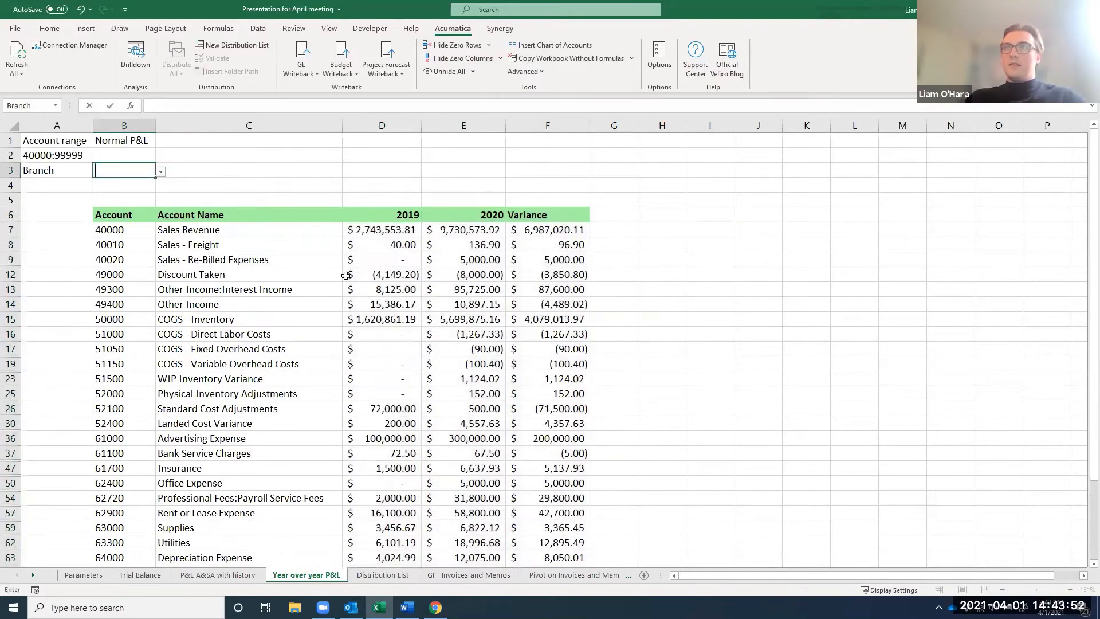
{"action": "key", "text": "Return"}
- Select the P&L table from its last account row up through the header, and unhide all of its hidden rows
{"action": "scroll", "coordinate": [406, 344], "scroll_direction": "down", "scroll_amount": 8}
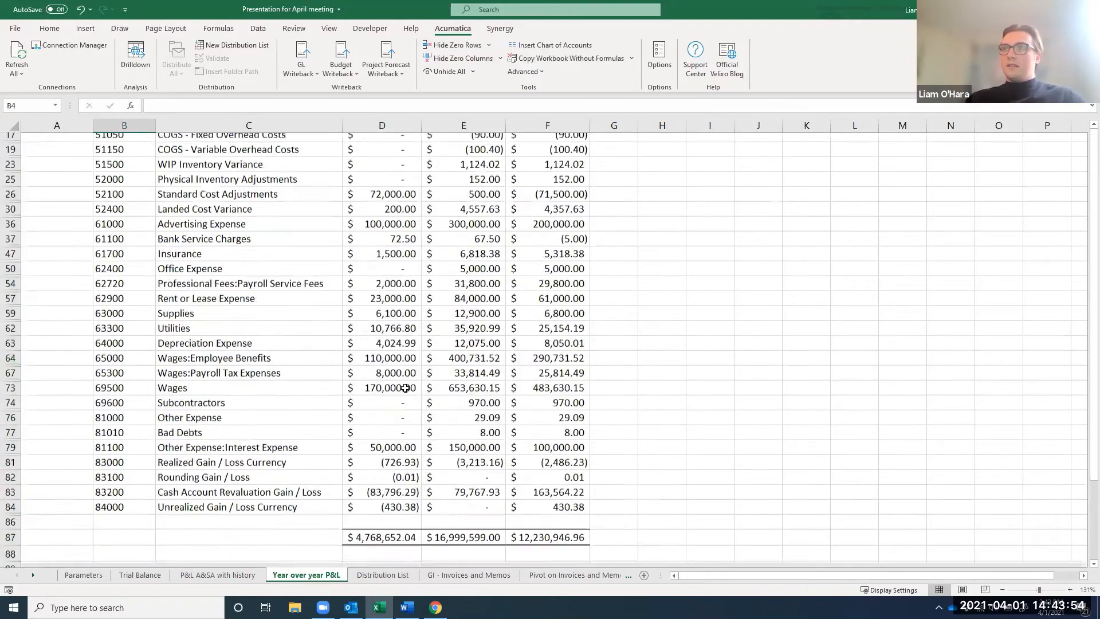
{"action": "scroll", "coordinate": [406, 389], "scroll_direction": "up", "scroll_amount": 4}
{"action": "left_click", "coordinate": [568, 447]}
{"action": "key", "text": "ctrl+shift+Left"}
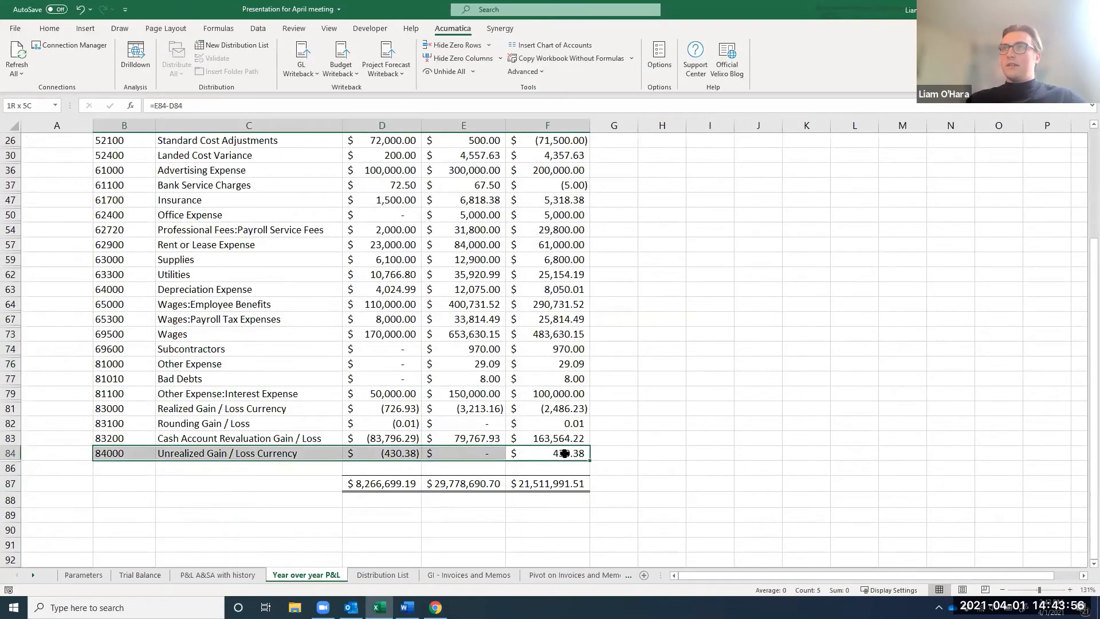
{"action": "key", "text": "ctrl+shift+Up"}
{"action": "left_click", "coordinate": [446, 71]}
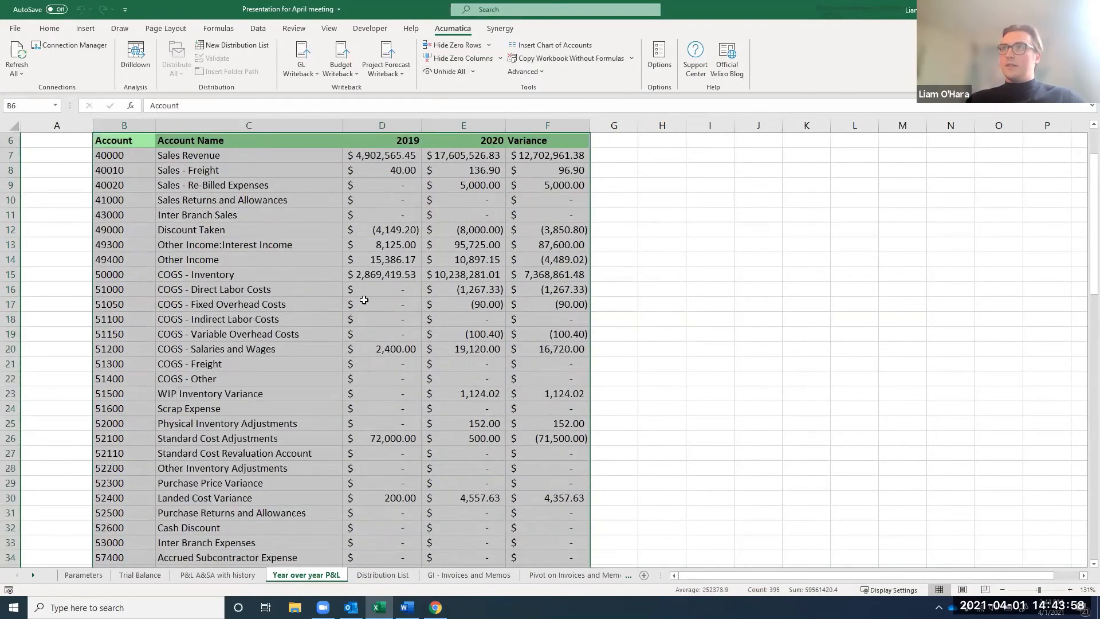
- Examine the accounts with zero balances in 2019 and 2020, including Sales Returns and Allowances and Inter Branch Sales
{"action": "left_click", "coordinate": [364, 301]}
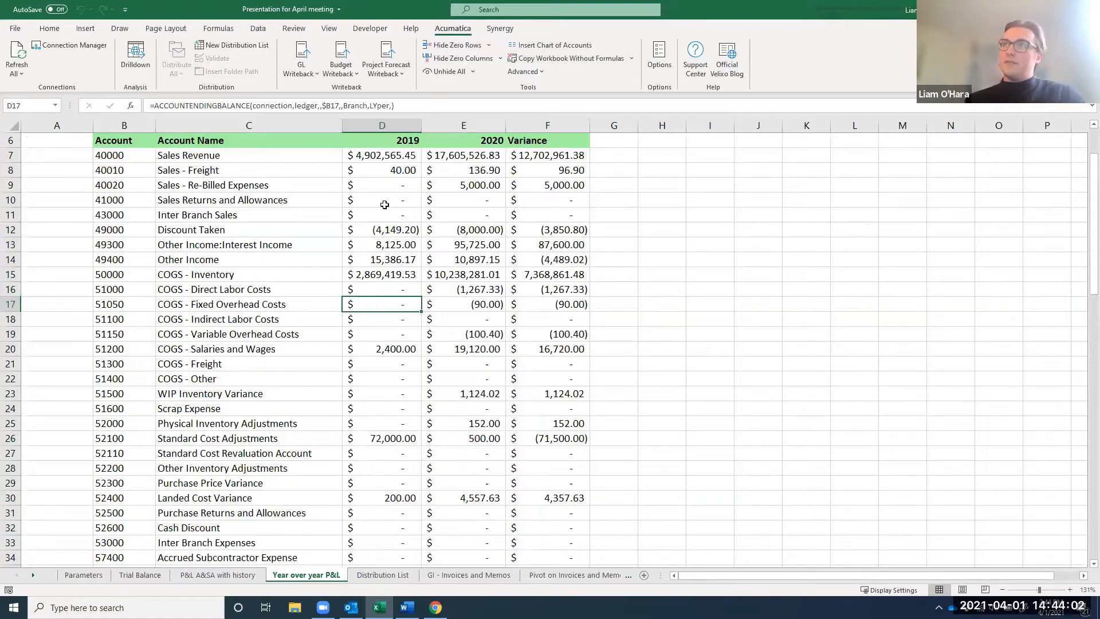
{"action": "left_click_drag", "start_coordinate": [383, 205], "coordinate": [490, 212]}
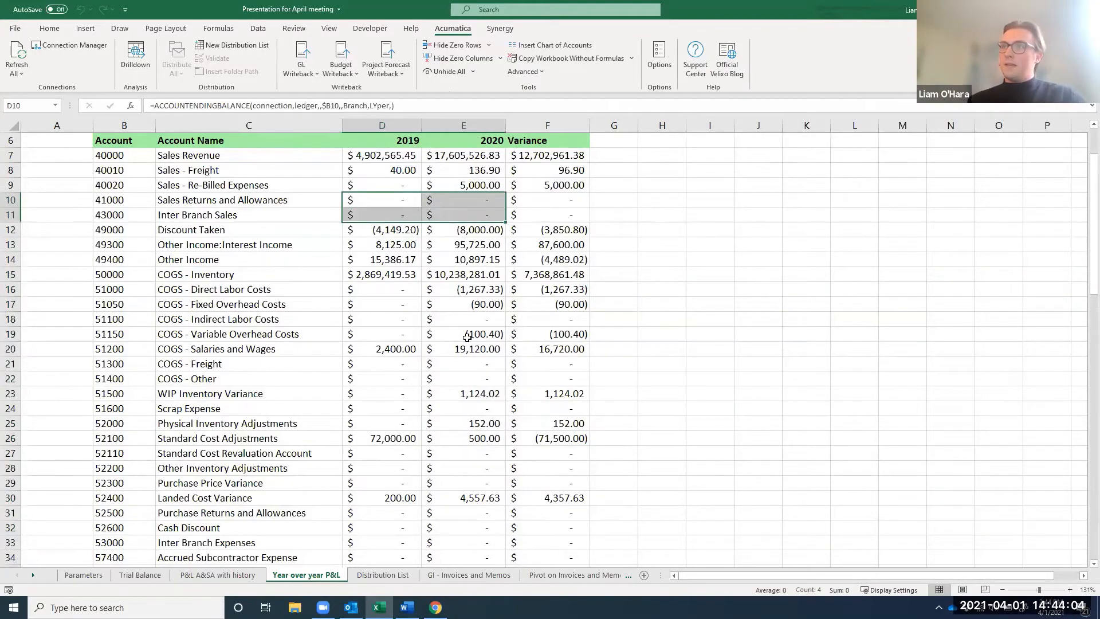
{"action": "scroll", "coordinate": [467, 338], "scroll_direction": "down", "scroll_amount": 3}
{"action": "scroll", "coordinate": [467, 338], "scroll_direction": "down", "scroll_amount": 5}
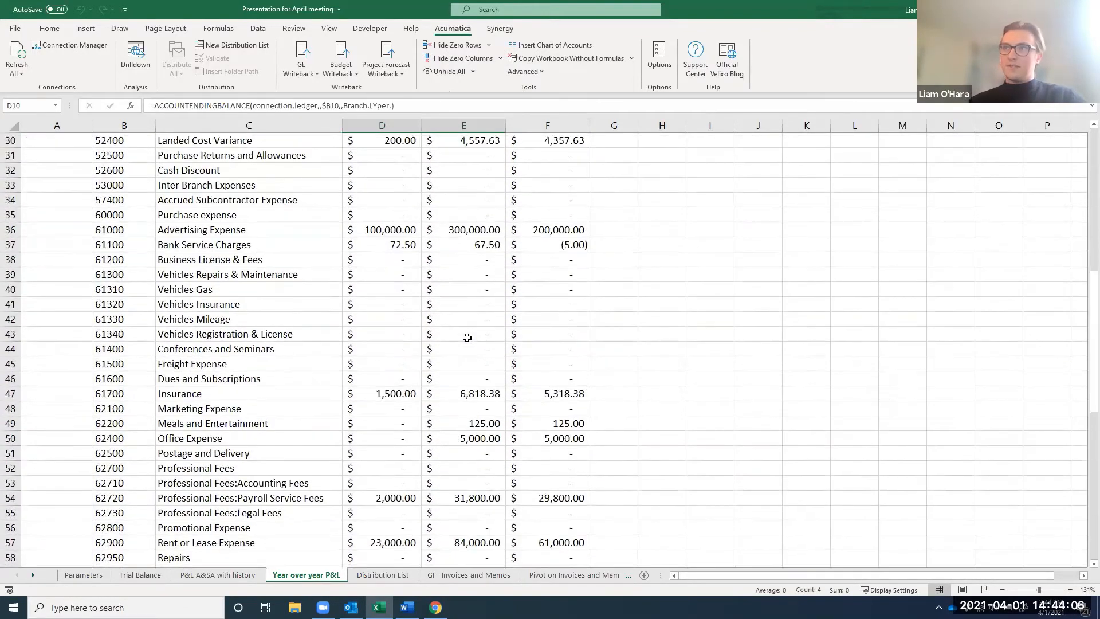
{"action": "scroll", "coordinate": [467, 337], "scroll_direction": "up", "scroll_amount": 9}
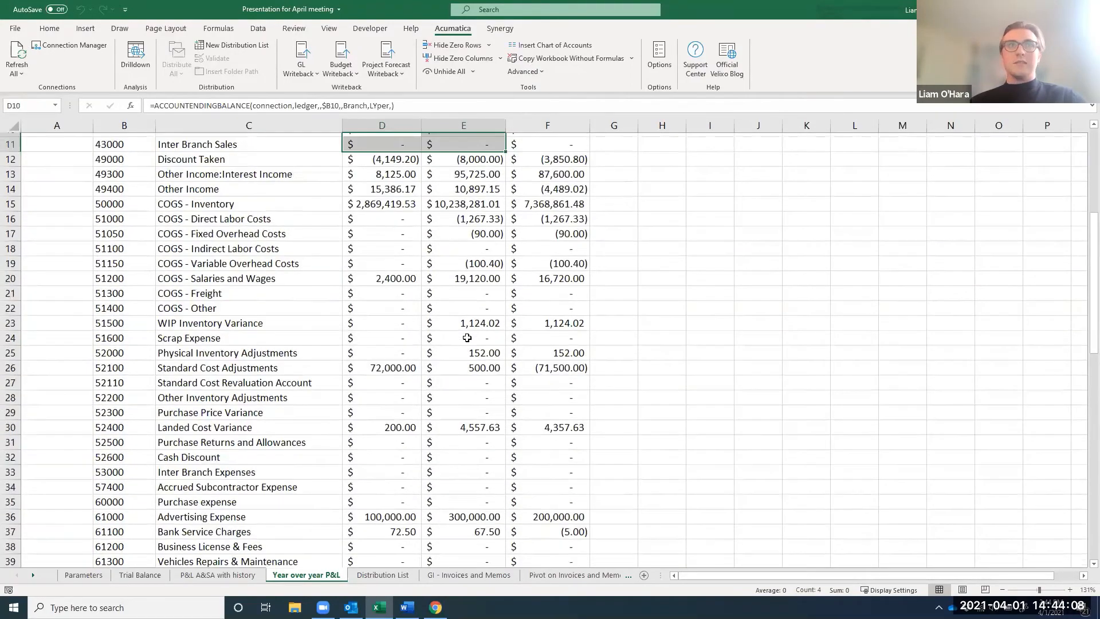
{"action": "scroll", "coordinate": [375, 229], "scroll_direction": "up", "scroll_amount": 1}
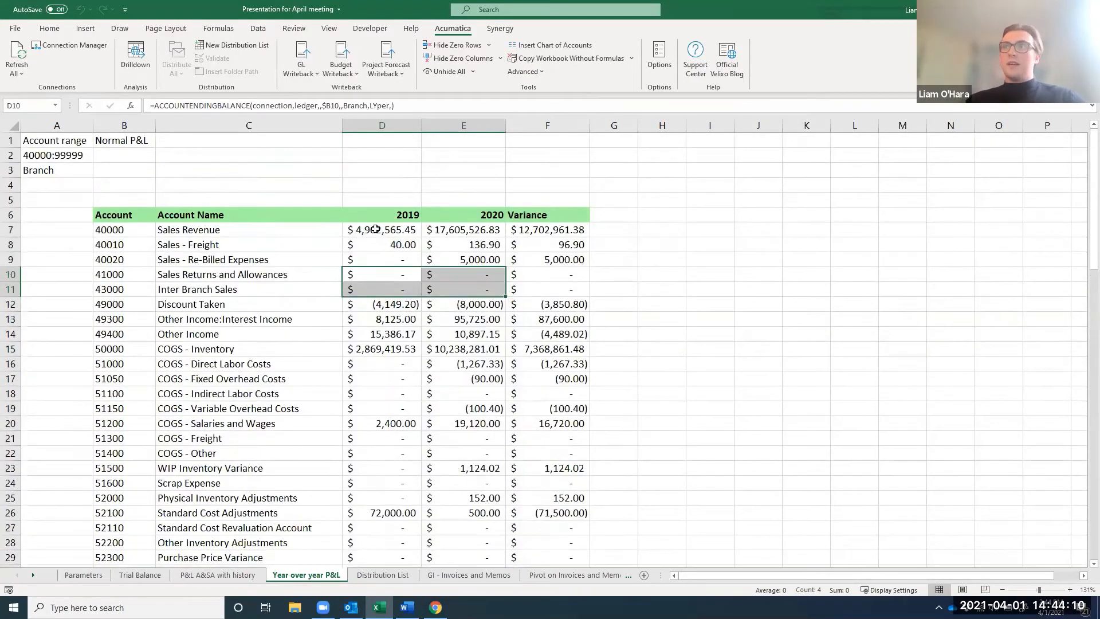
- Apply Auto Hide / Unhide Rows to the 2019, 2020 and Variance columns from the row 6 headers down to row 85
{"action": "left_click", "coordinate": [376, 215]}
{"action": "key", "text": "shift+Right"}
{"action": "key", "text": "shift+Right"}
{"action": "key", "text": "ctrl+shift+Down"}
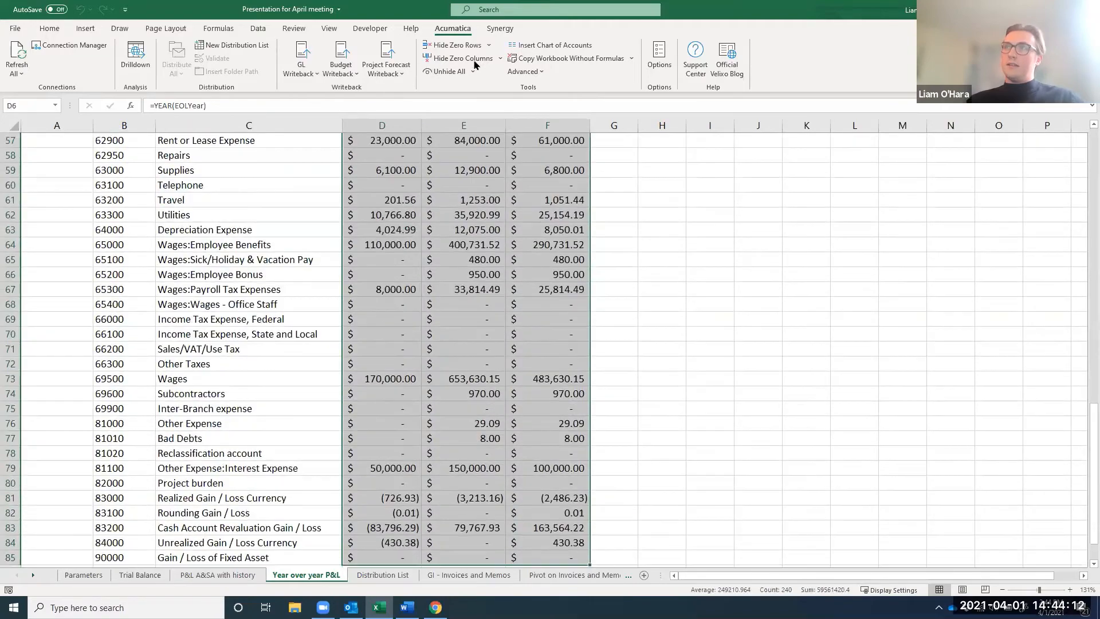
{"action": "left_click", "coordinate": [489, 44]}
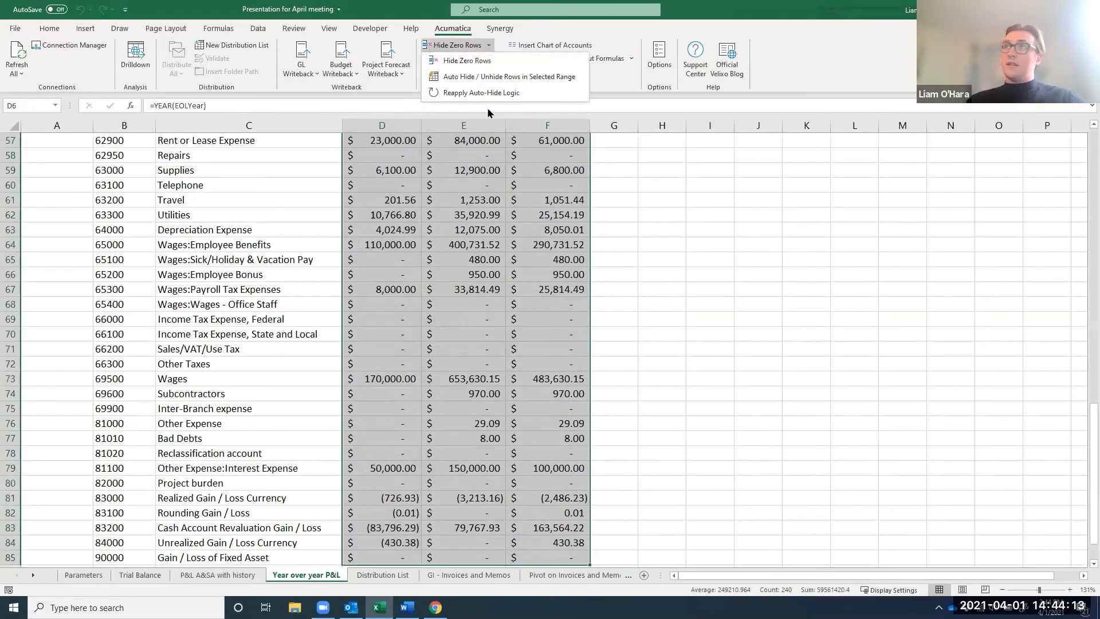
{"action": "left_click", "coordinate": [461, 76]}
- Set the P&L's Branch to ProdRetail and open the Distribution List sheet
{"action": "scroll", "coordinate": [360, 390], "scroll_direction": "up", "scroll_amount": 4}
{"action": "scroll", "coordinate": [360, 390], "scroll_direction": "up", "scroll_amount": 5}
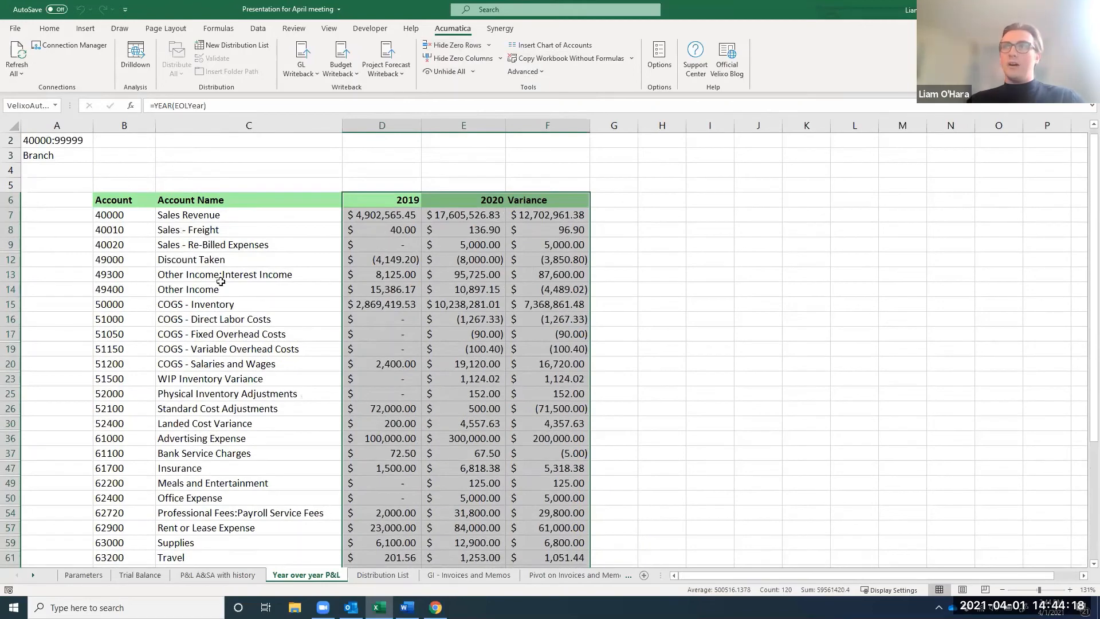
{"action": "left_click", "coordinate": [123, 156]}
{"action": "left_click", "coordinate": [159, 157]}
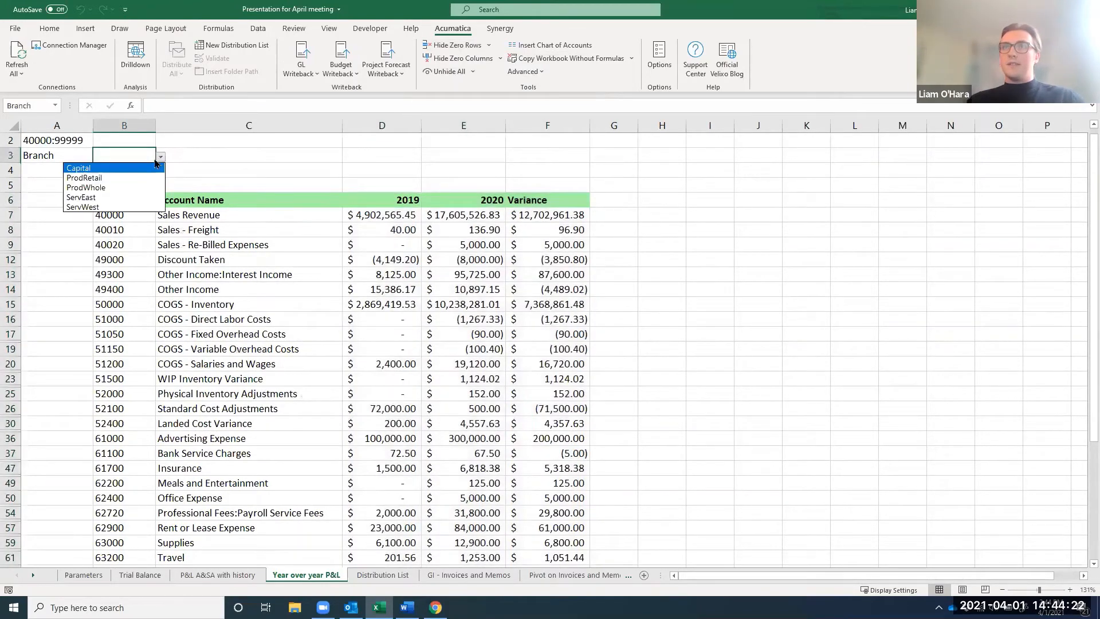
{"action": "left_click", "coordinate": [112, 178]}
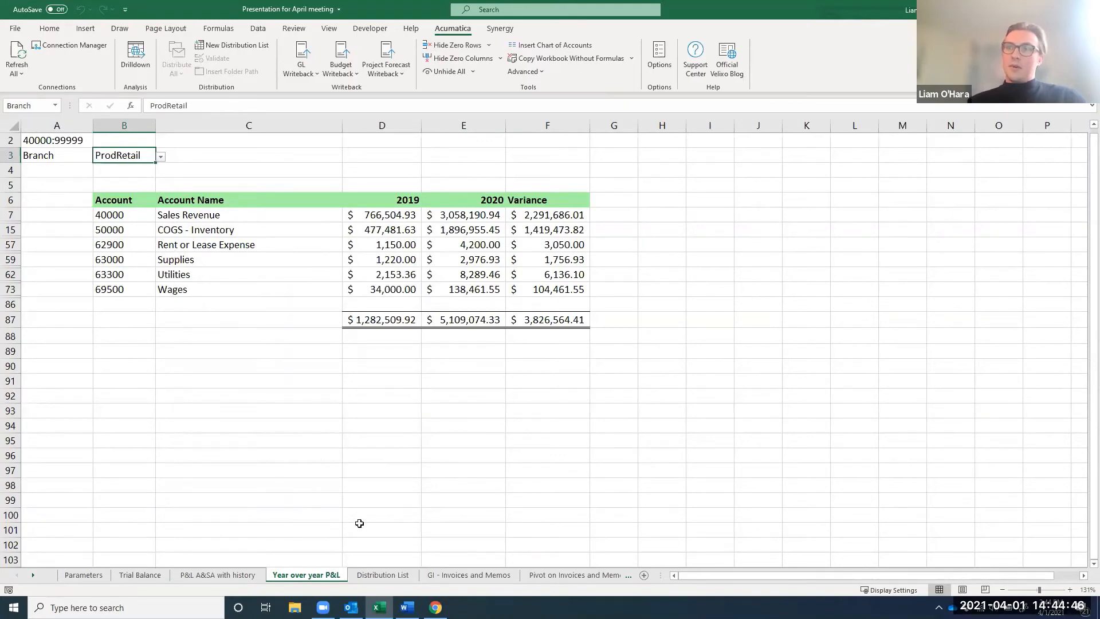
{"action": "left_click", "coordinate": [378, 576]}
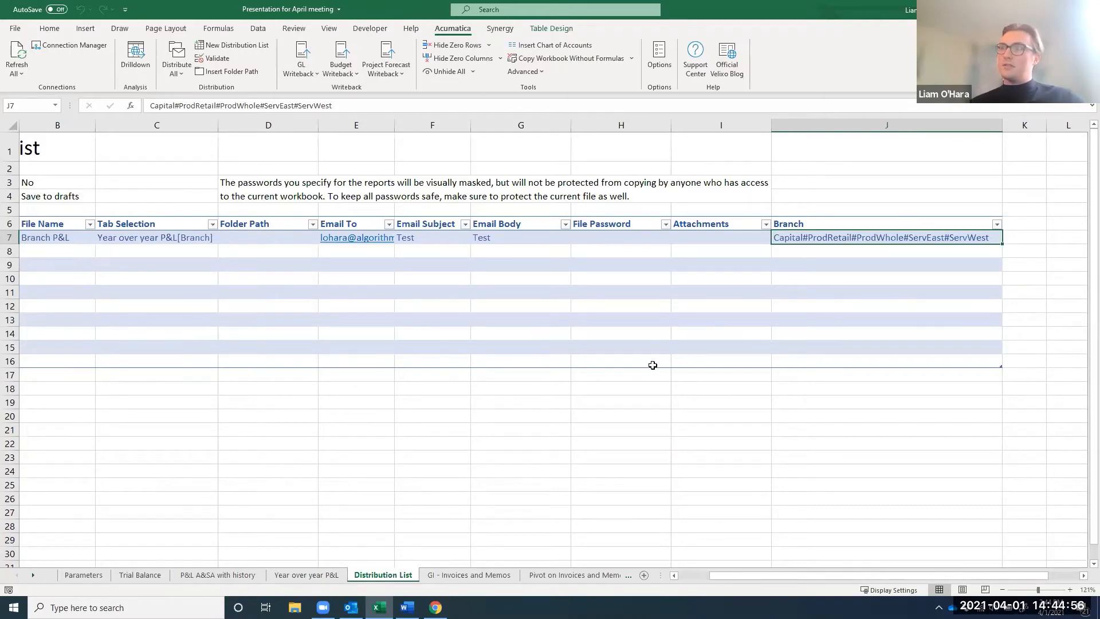
- Try listing the branch names from M7:M11 in the Branch column at J9:J13, and clear the pasted entries
{"action": "scroll", "coordinate": [652, 365], "scroll_direction": "right", "scroll_amount": 1}
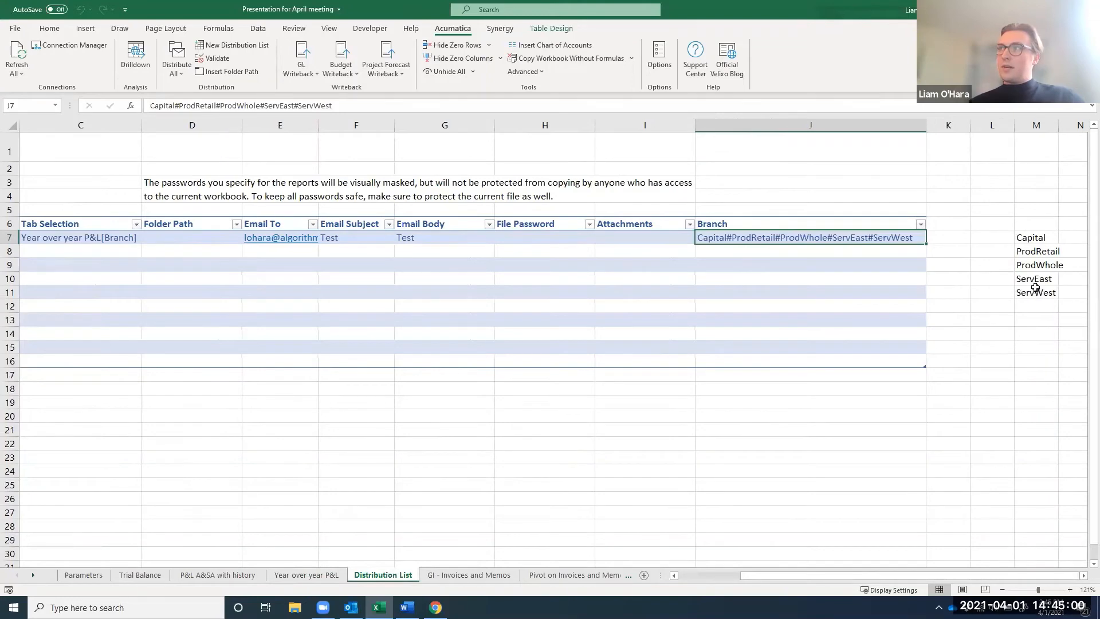
{"action": "left_click_drag", "start_coordinate": [1035, 291], "coordinate": [1030, 221]}
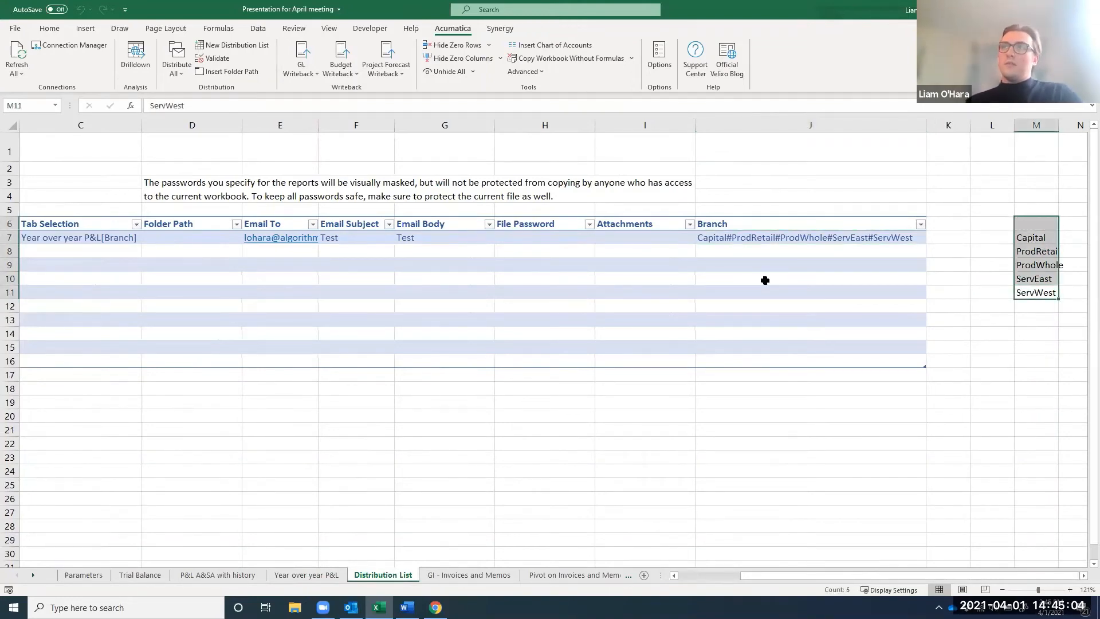
{"action": "left_click", "coordinate": [1017, 233], "text": "shift"}
{"action": "key", "text": "ctrl+c"}
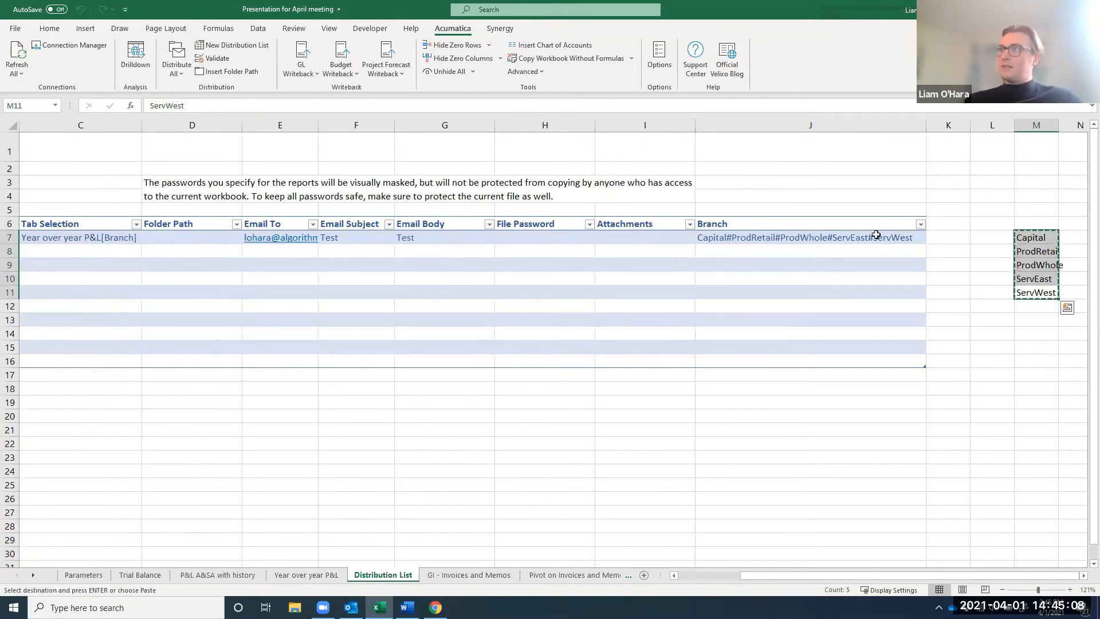
{"action": "left_click", "coordinate": [716, 254]}
{"action": "left_click", "coordinate": [714, 269]}
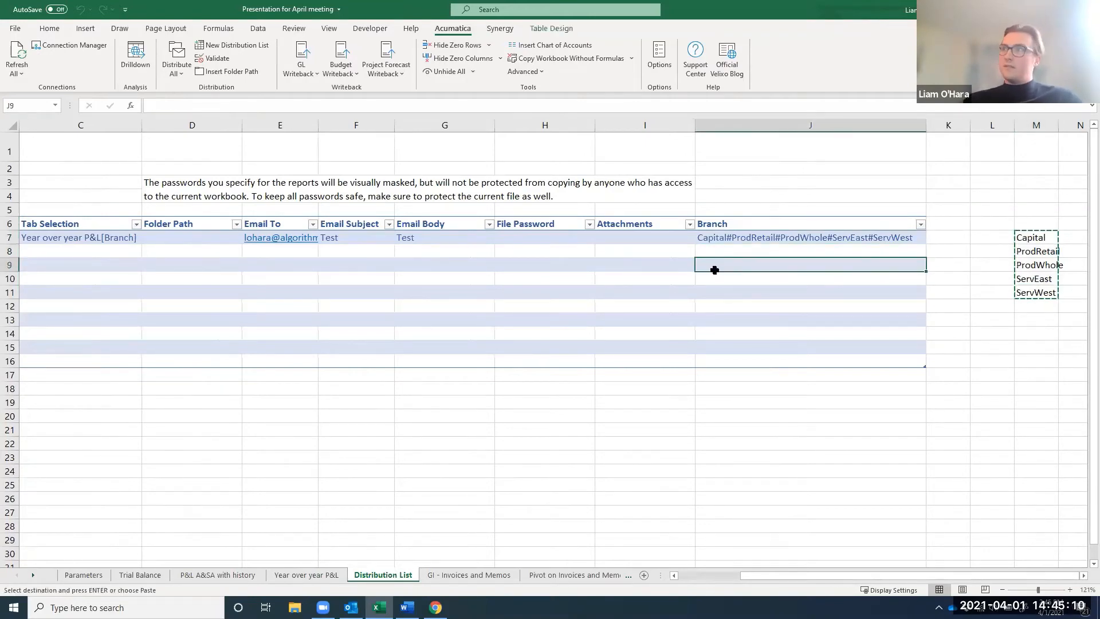
{"action": "key", "text": "ctrl+v"}
{"action": "scroll", "coordinate": [549, 285], "scroll_direction": "left", "scroll_amount": 1}
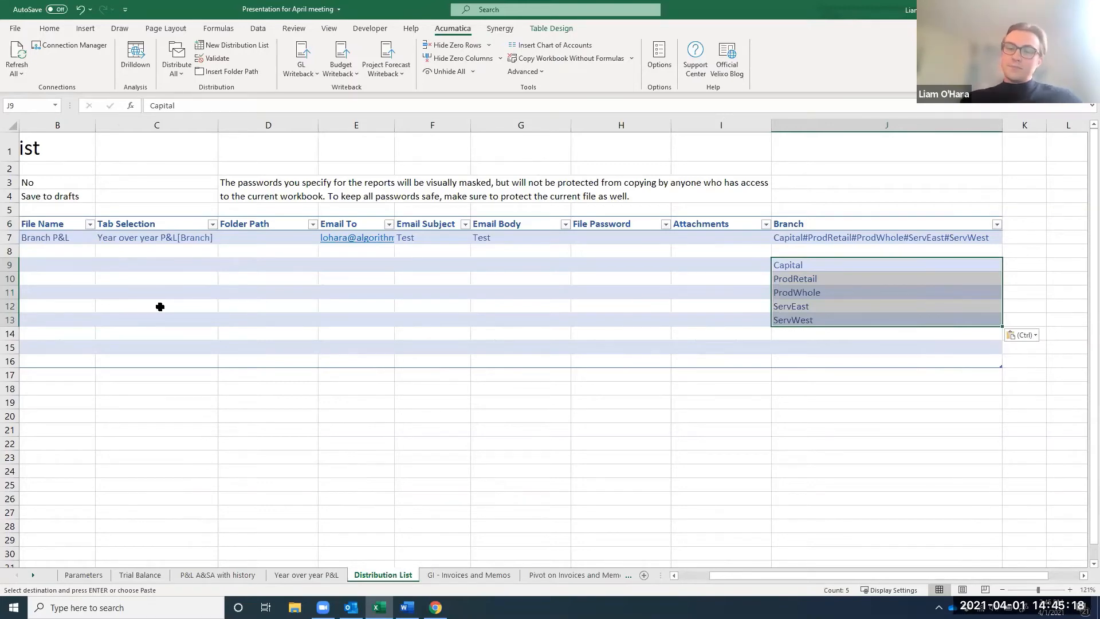
{"action": "key", "text": "Delete"}
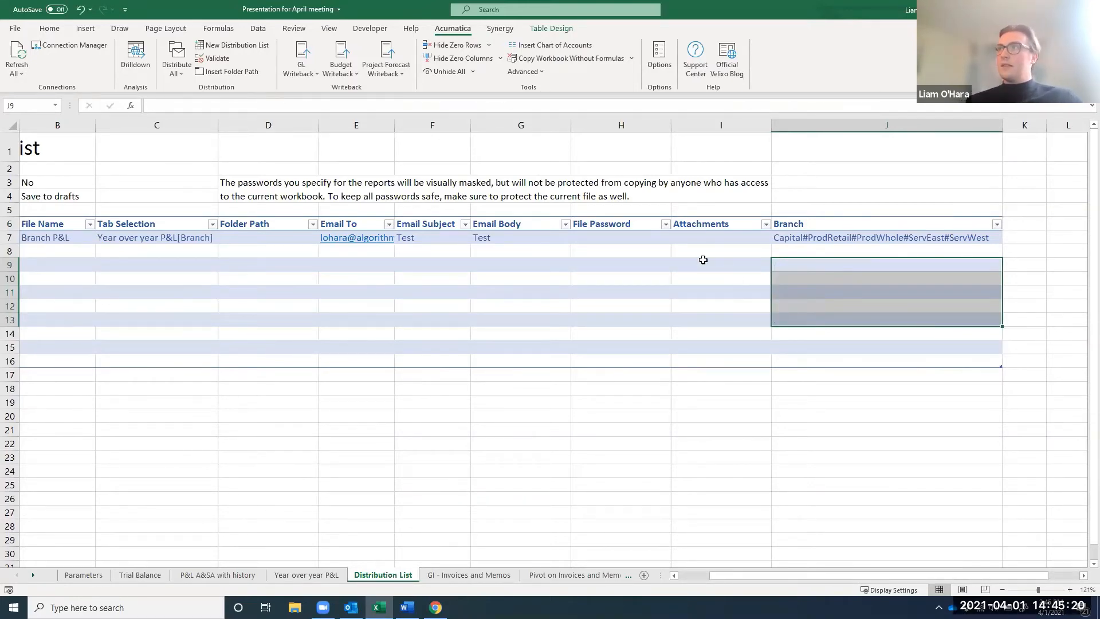
{"action": "left_click", "coordinate": [703, 262]}
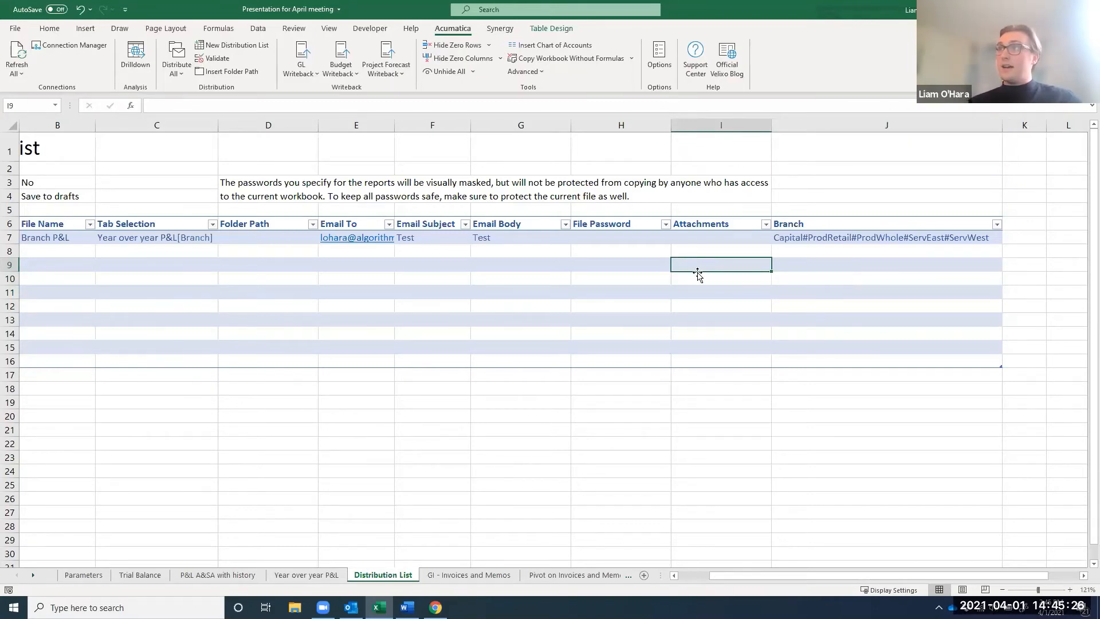
- Distribute all reports in the list, using the Branch P&L row with Capital#ProdRetail#ProdWhole#ServEast#ServWest as its Branch value
{"action": "left_click", "coordinate": [817, 239]}
{"action": "scroll", "coordinate": [502, 305], "scroll_direction": "left", "scroll_amount": 1}
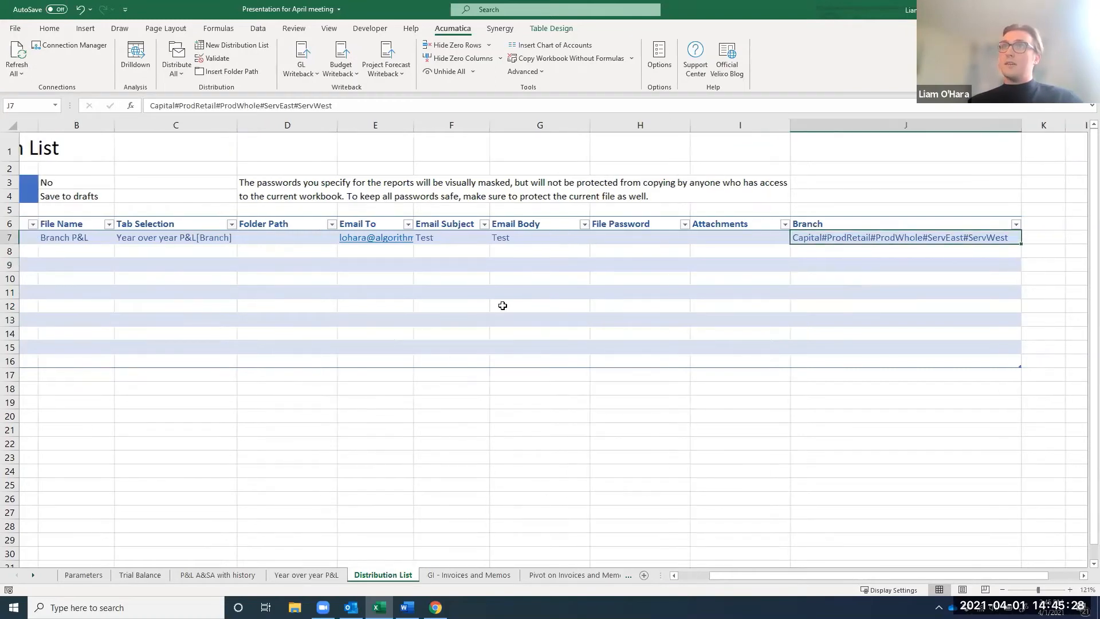
{"action": "scroll", "coordinate": [502, 305], "scroll_direction": "right", "scroll_amount": 1}
{"action": "left_click", "coordinate": [170, 55]}
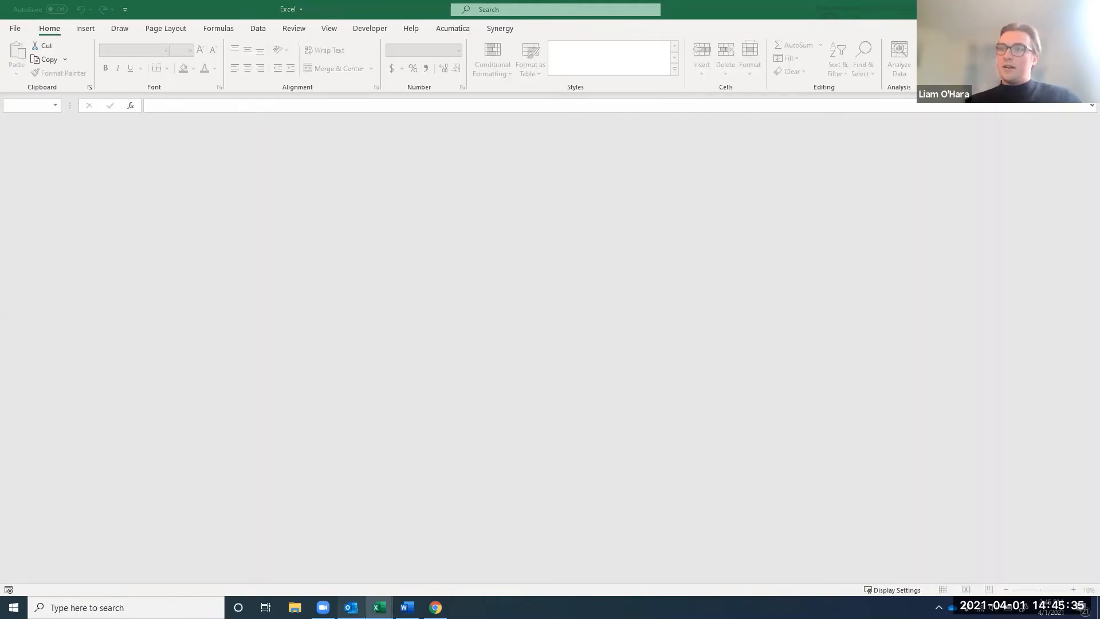
- Switch to Outlook, open the Branch P&L.xlsx attachment of the Test draft, and dismiss the distribution message
{"action": "left_click", "coordinate": [351, 606]}
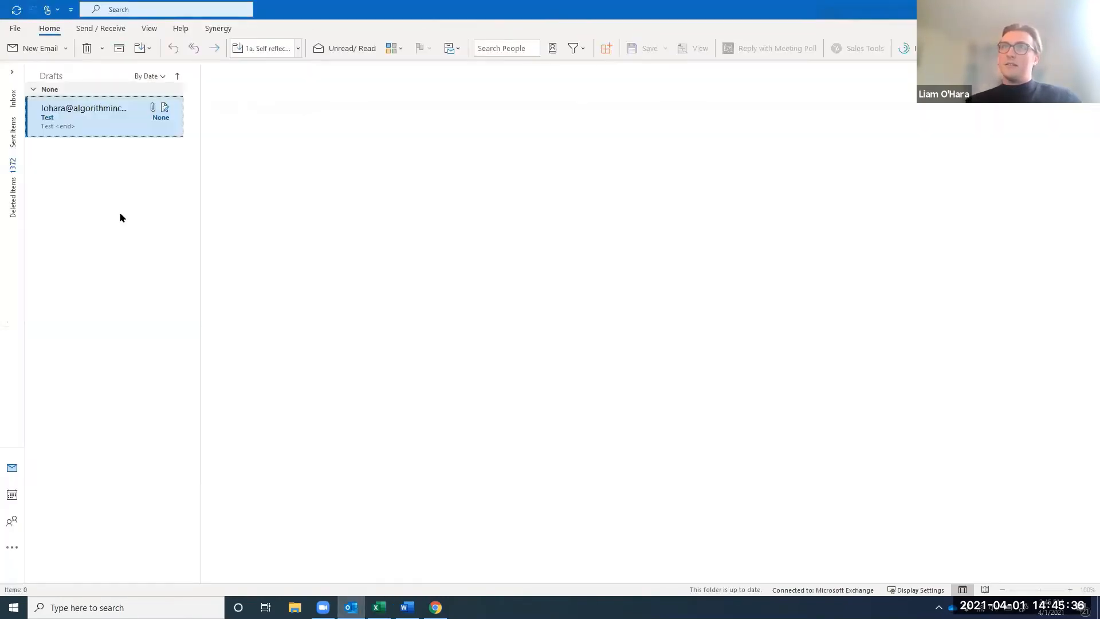
{"action": "left_click", "coordinate": [239, 197]}
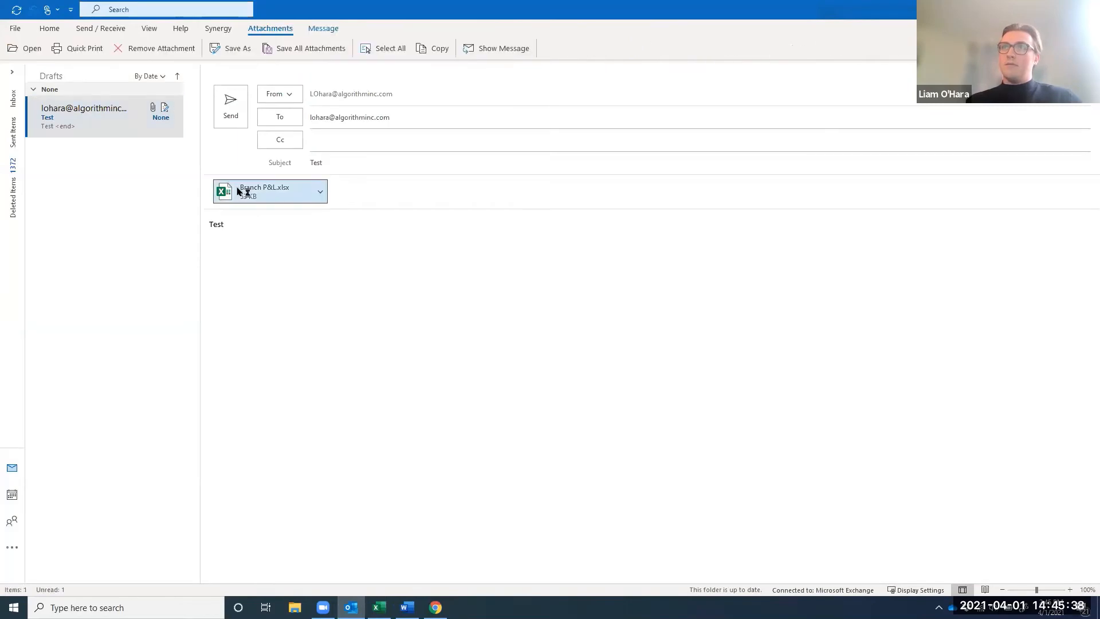
{"action": "double_click", "coordinate": [239, 197]}
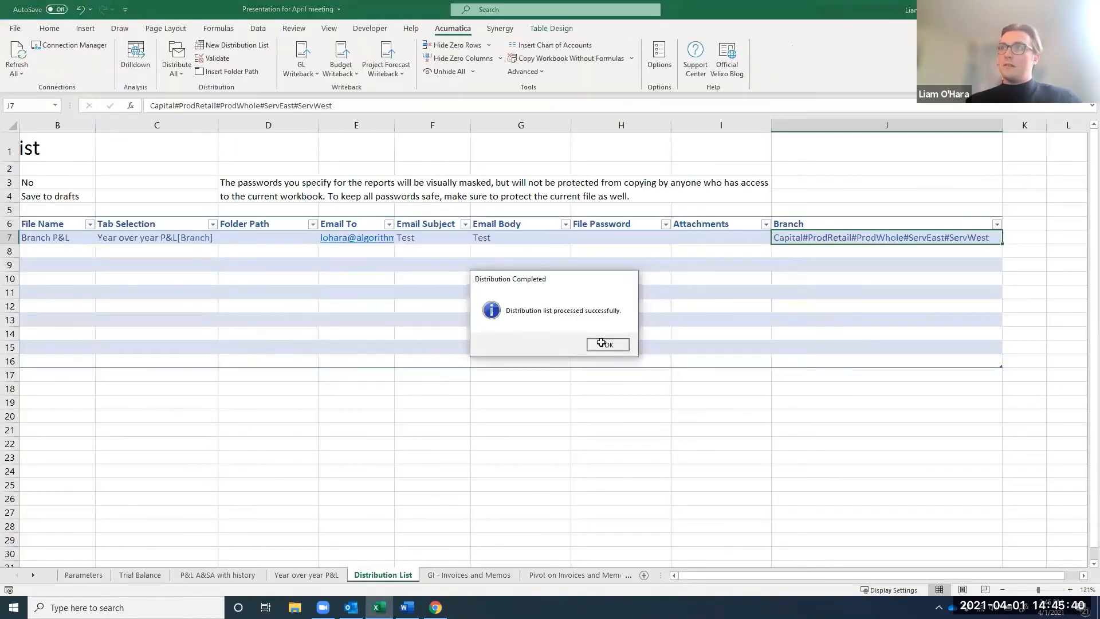
{"action": "left_click", "coordinate": [601, 412]}
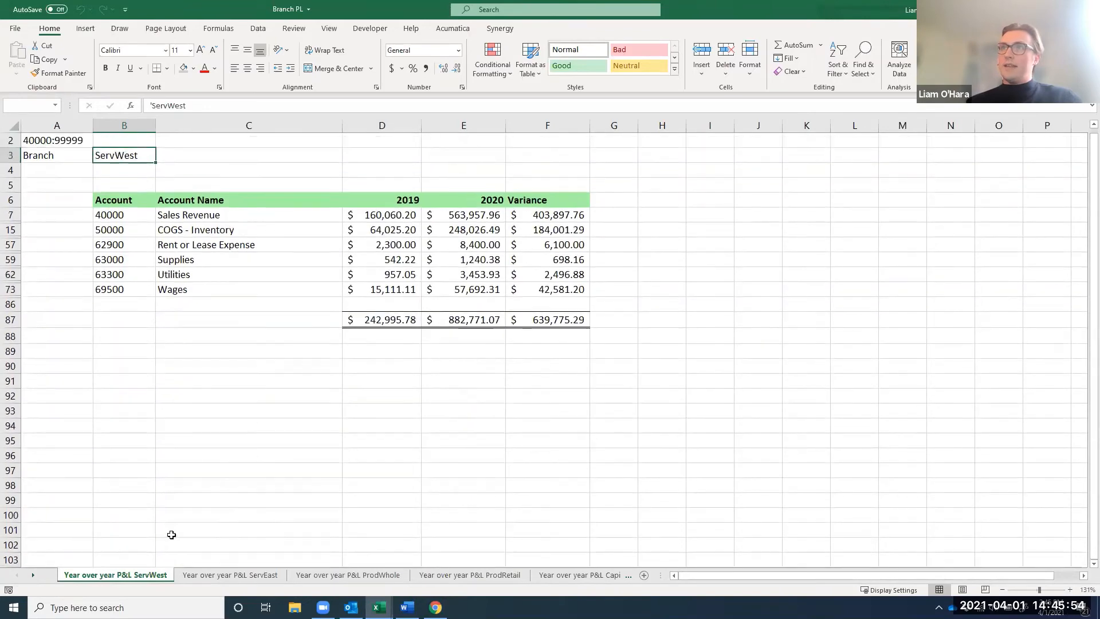
- Review the ServEast, ServWhole-level ProdWhole, ProdRetail and Capital year-over-year P&L sheets in the distributed Branch P&L workbook
{"action": "left_click", "coordinate": [205, 575]}
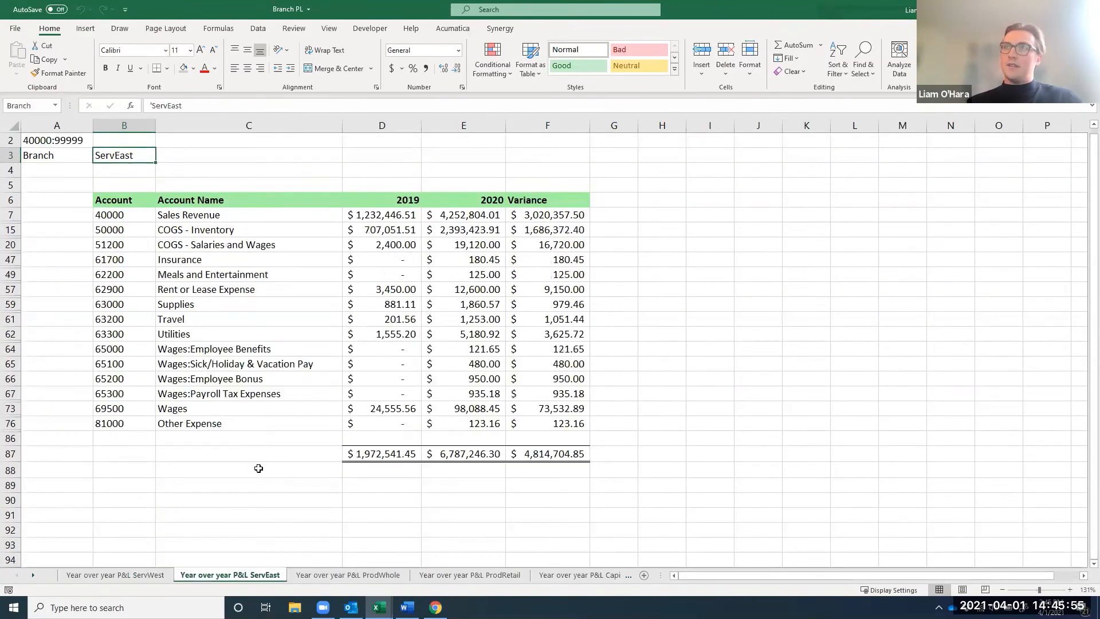
{"action": "left_click", "coordinate": [361, 575]}
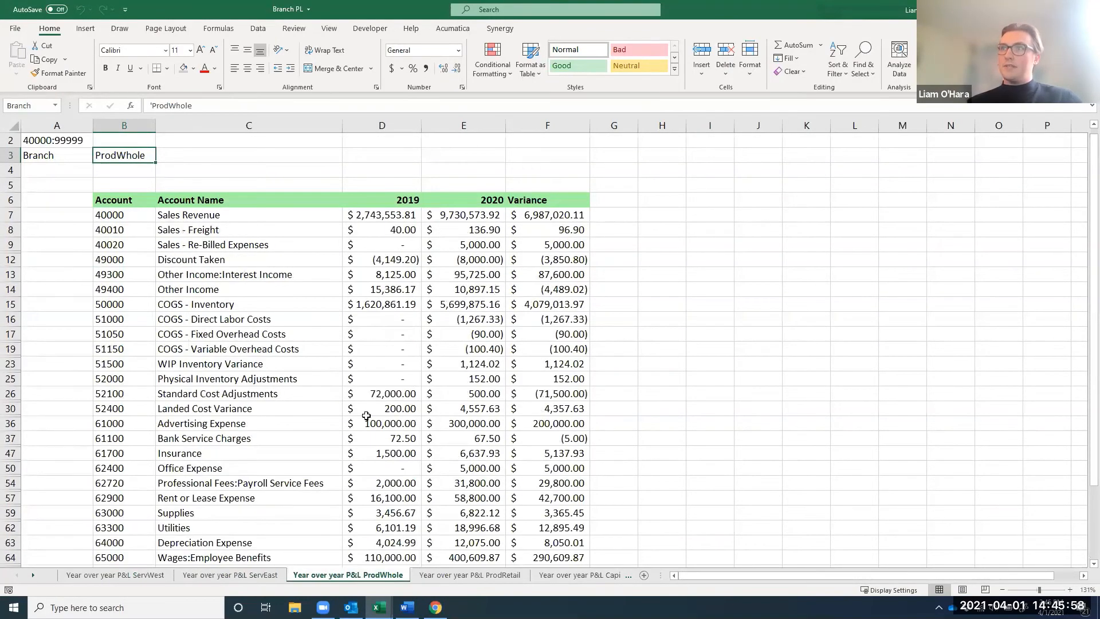
{"action": "left_click", "coordinate": [450, 575]}
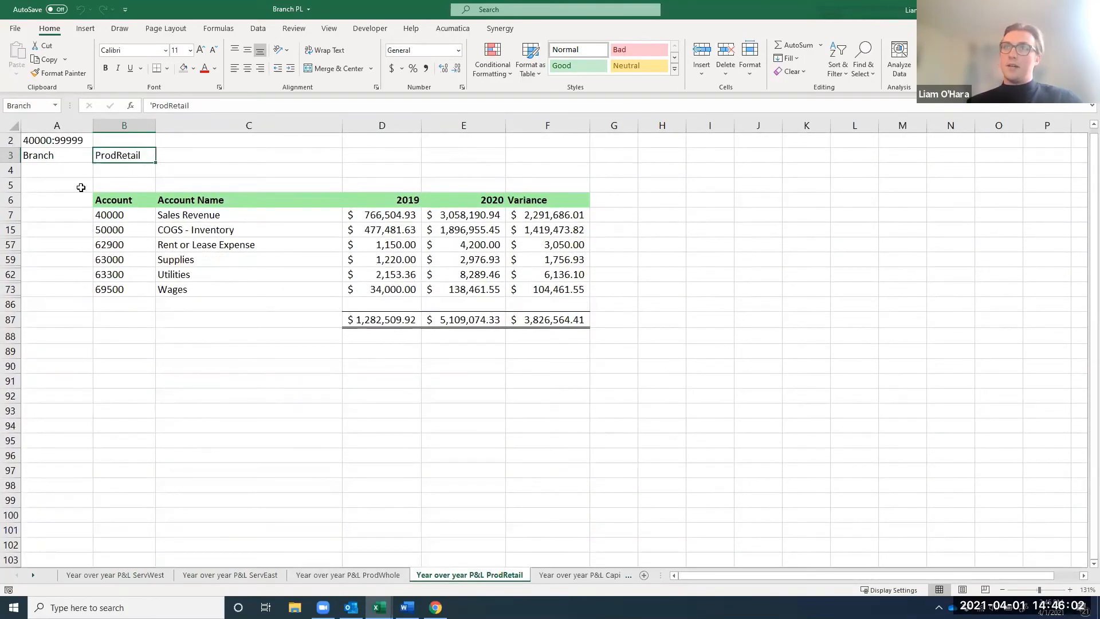
{"action": "left_click", "coordinate": [555, 575]}
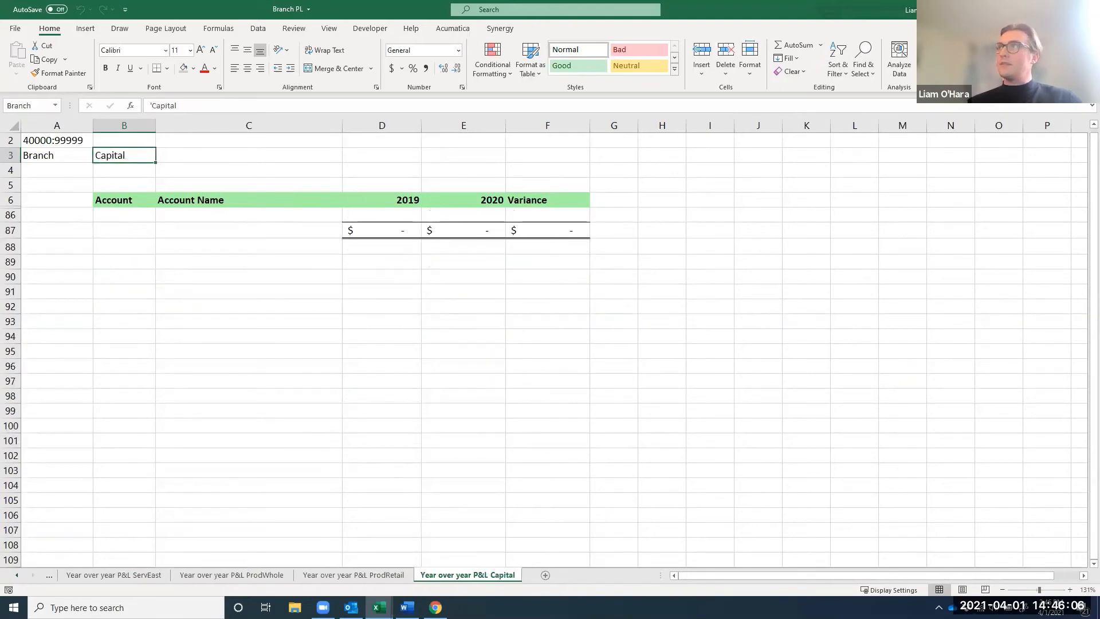
- Return to the Presentation for April meeting workbook and open the GI - Invoices and Memos sheet
{"action": "left_click", "coordinate": [550, 316]}
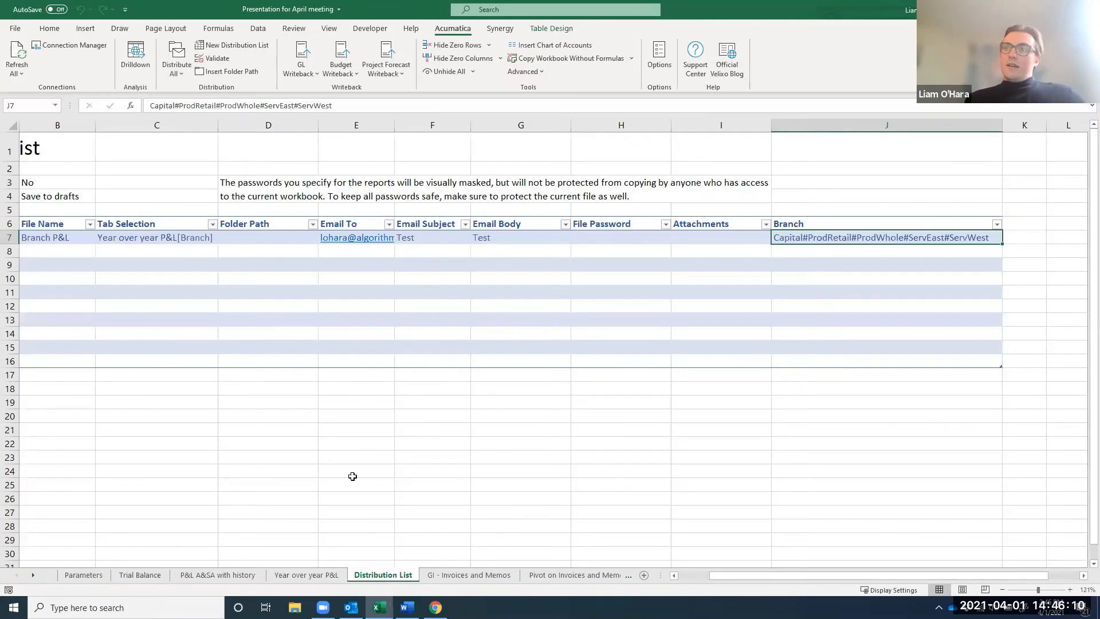
{"action": "left_click", "coordinate": [453, 575]}
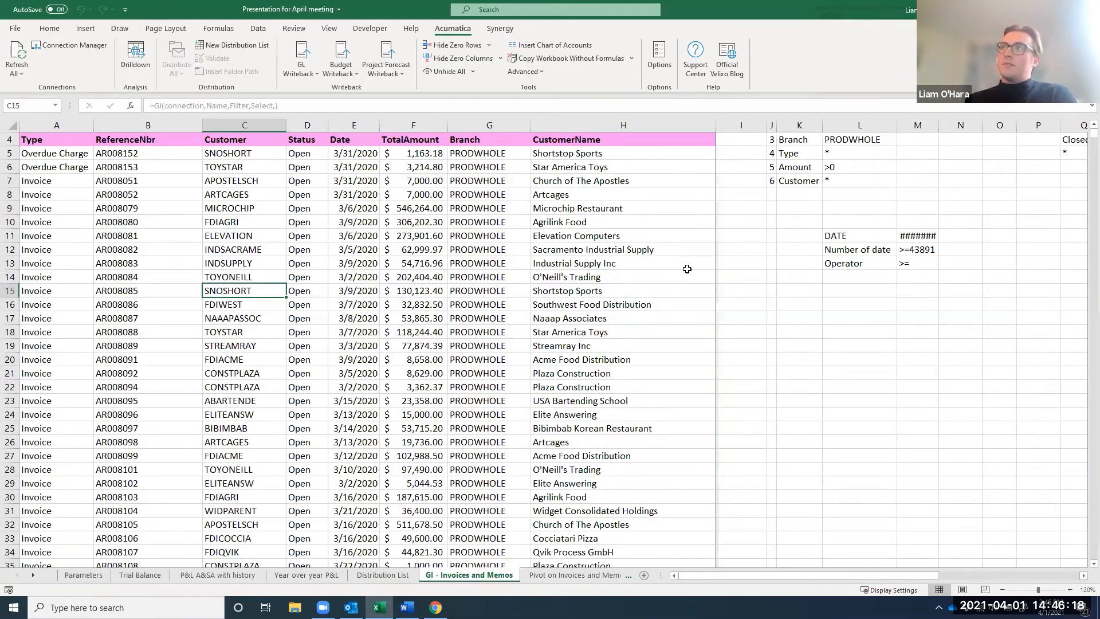
- Set the Amount criterion of the invoices inquiry to >5000 and review the filtered invoice list
{"action": "scroll", "coordinate": [687, 269], "scroll_direction": "up", "scroll_amount": 1}
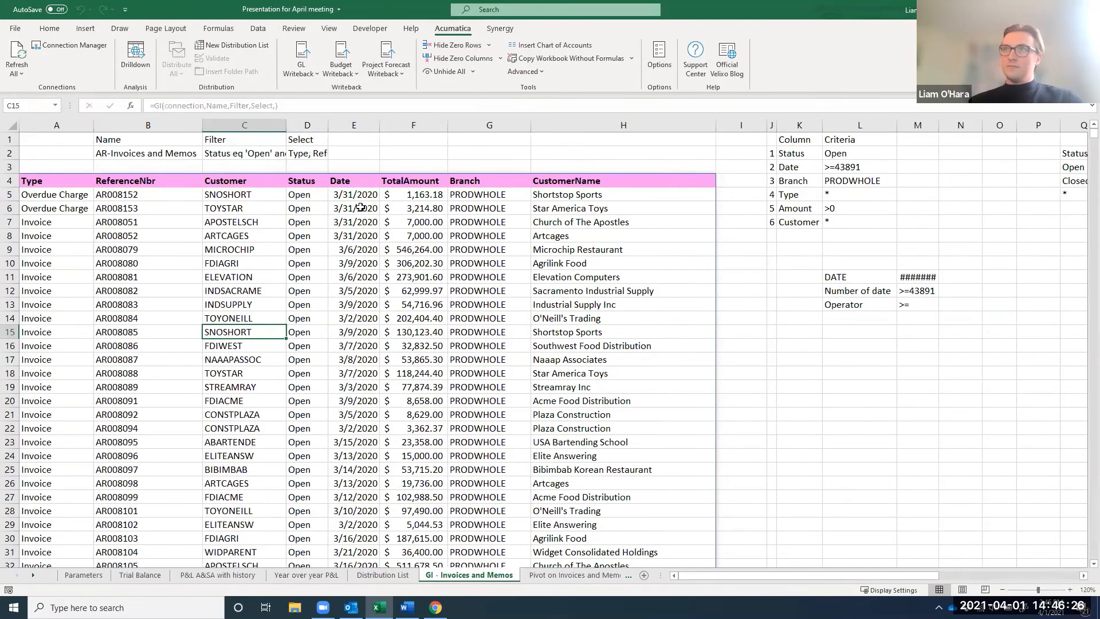
{"action": "left_click", "coordinate": [840, 210]}
{"action": "left_click", "coordinate": [188, 107]}
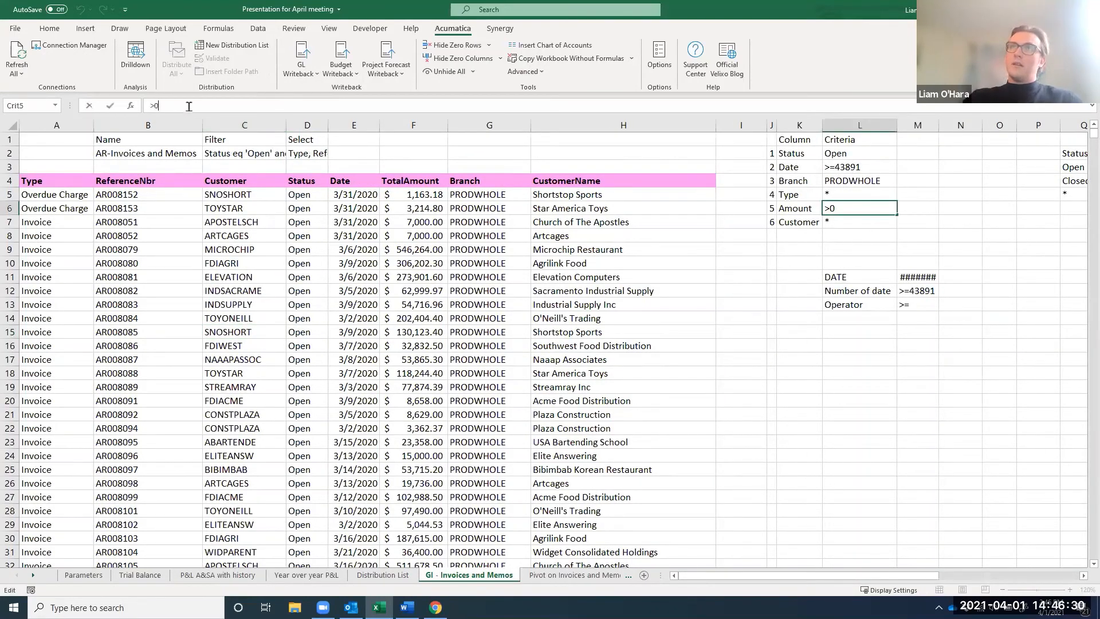
{"action": "key", "text": "BackSpace"}
{"action": "type", "text": "5000"}
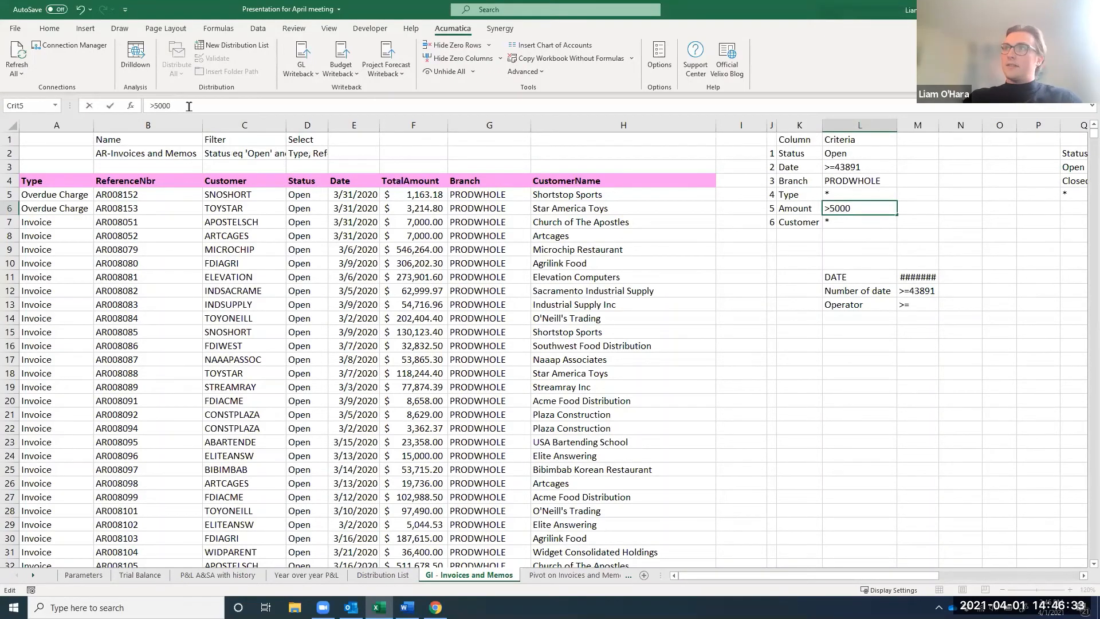
{"action": "key", "text": "Return"}
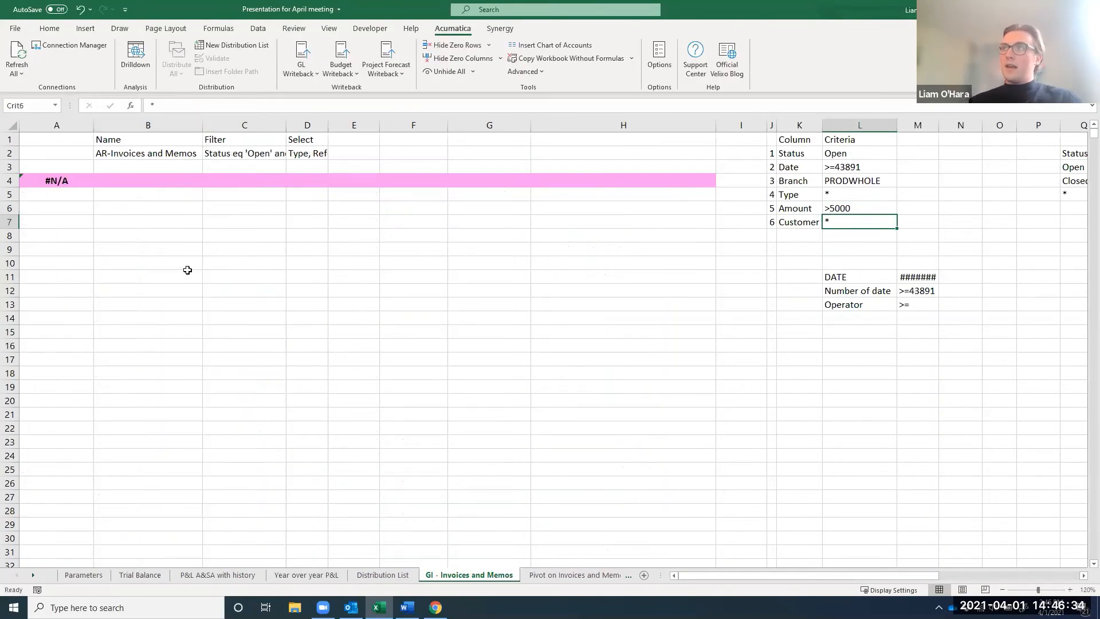
{"action": "scroll", "coordinate": [245, 377], "scroll_direction": "down", "scroll_amount": 3}
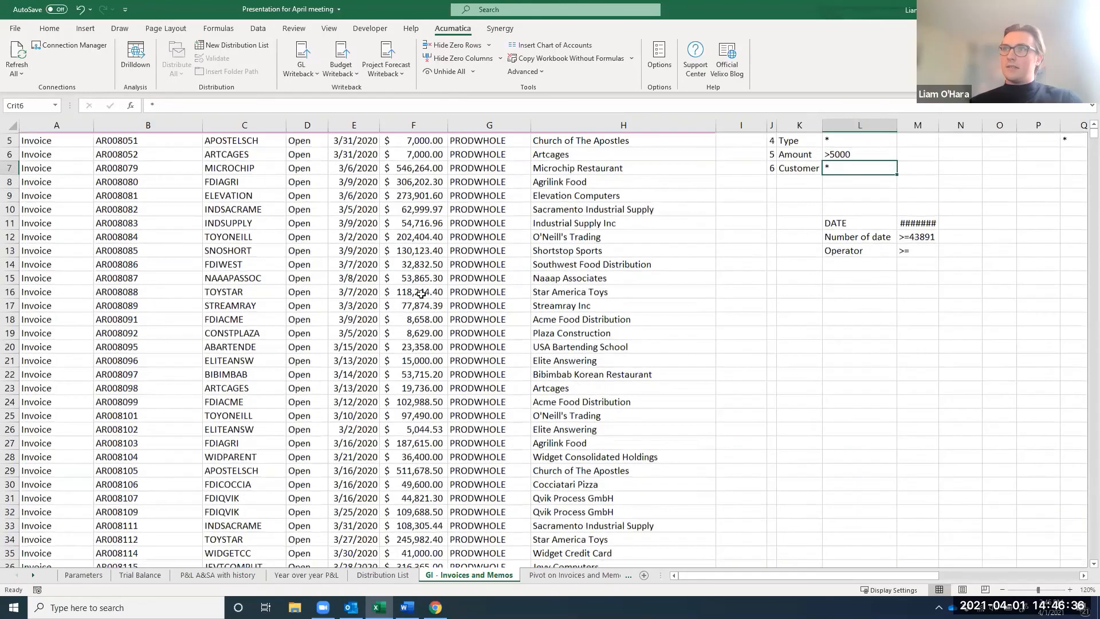
{"action": "scroll", "coordinate": [402, 454], "scroll_direction": "down", "scroll_amount": 2}
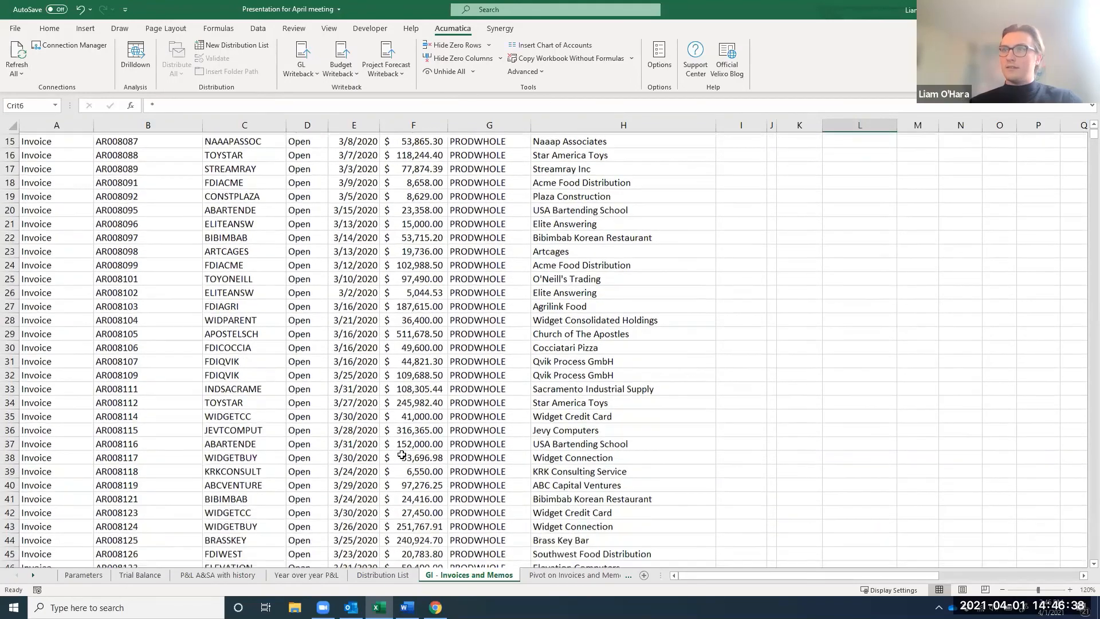
{"action": "scroll", "coordinate": [402, 454], "scroll_direction": "up", "scroll_amount": 4}
{"action": "scroll", "coordinate": [402, 454], "scroll_direction": "up", "scroll_amount": 1}
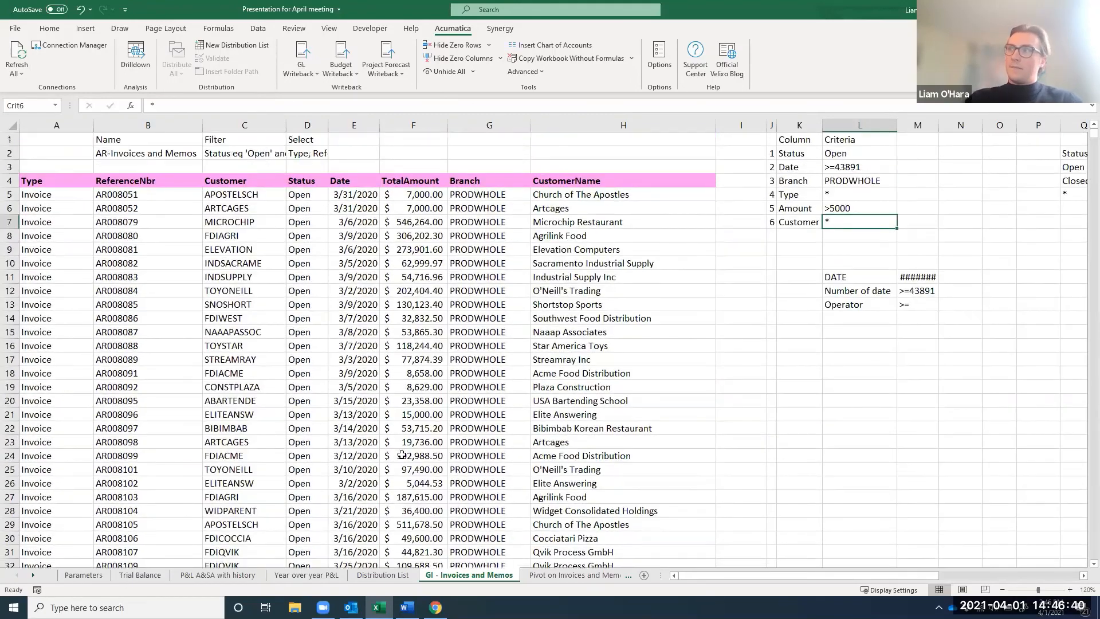
- Set the Amount criterion of the invoices inquiry back to >0
{"action": "key", "text": "Up"}
{"action": "left_click", "coordinate": [193, 106]}
{"action": "key", "text": "BackSpace"}
{"action": "key", "text": "BackSpace"}
{"action": "key", "text": "BackSpace"}
{"action": "key", "text": "BackSpace"}
{"action": "type", "text": "0"}
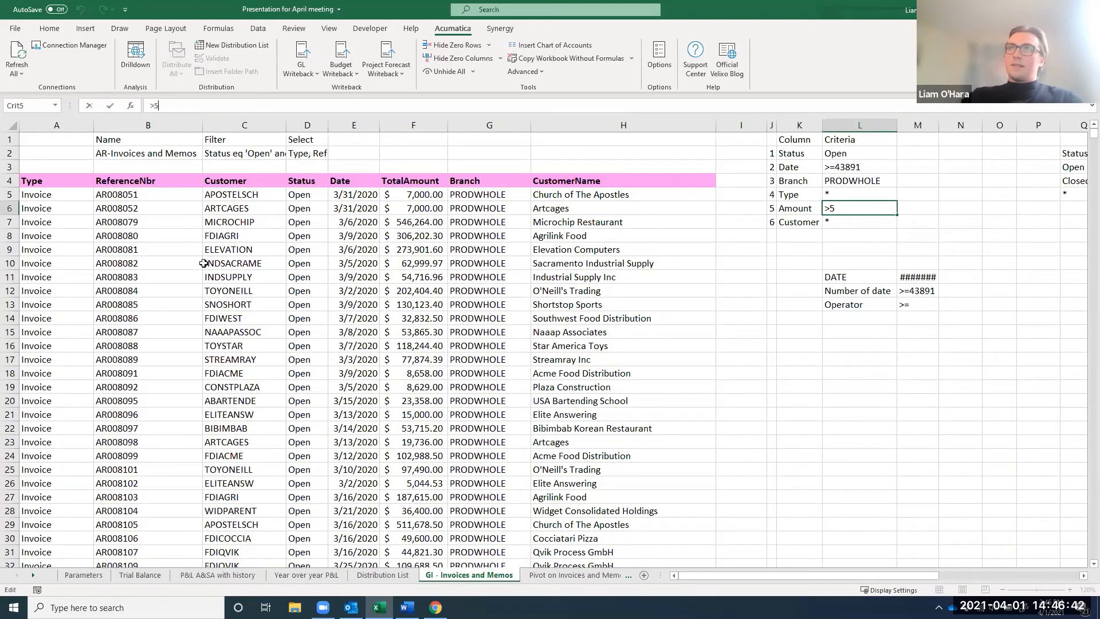
{"action": "key", "text": "Return"}
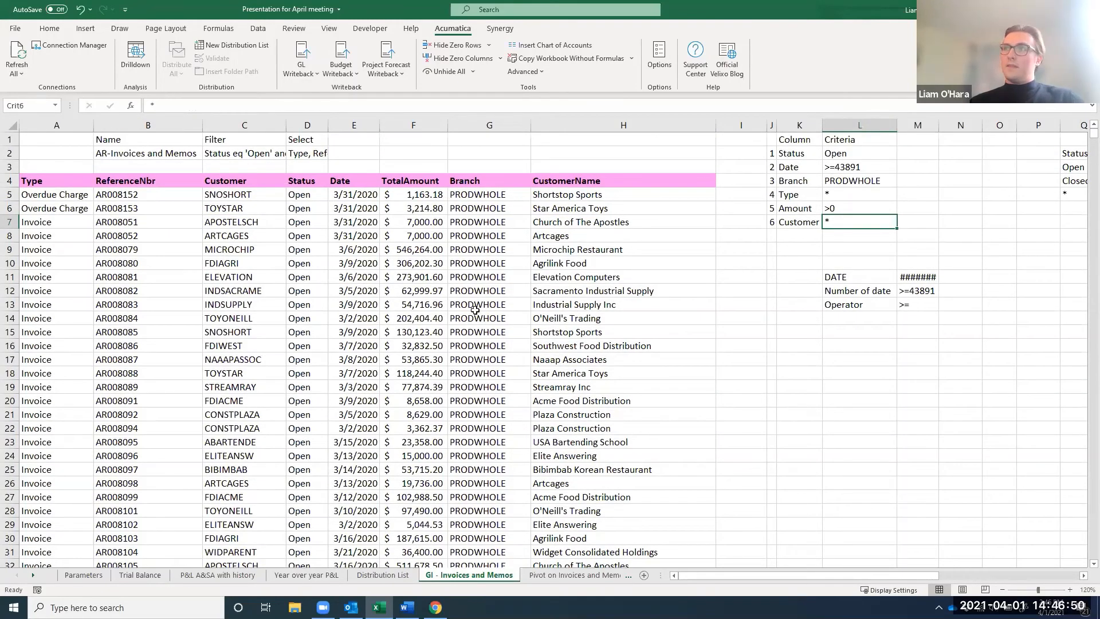
- Open the Pivot on Invoices and Memos sheet and refresh its pivot table of total amounts by customer
{"action": "left_click", "coordinate": [573, 576]}
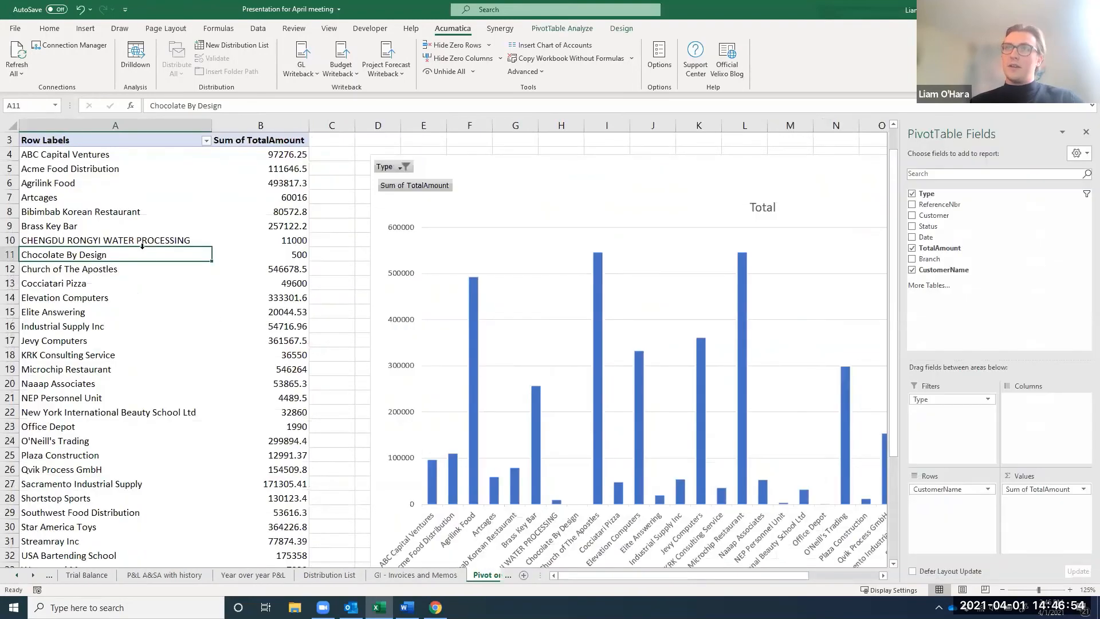
{"action": "right_click", "coordinate": [142, 253]}
{"action": "left_click", "coordinate": [183, 295]}
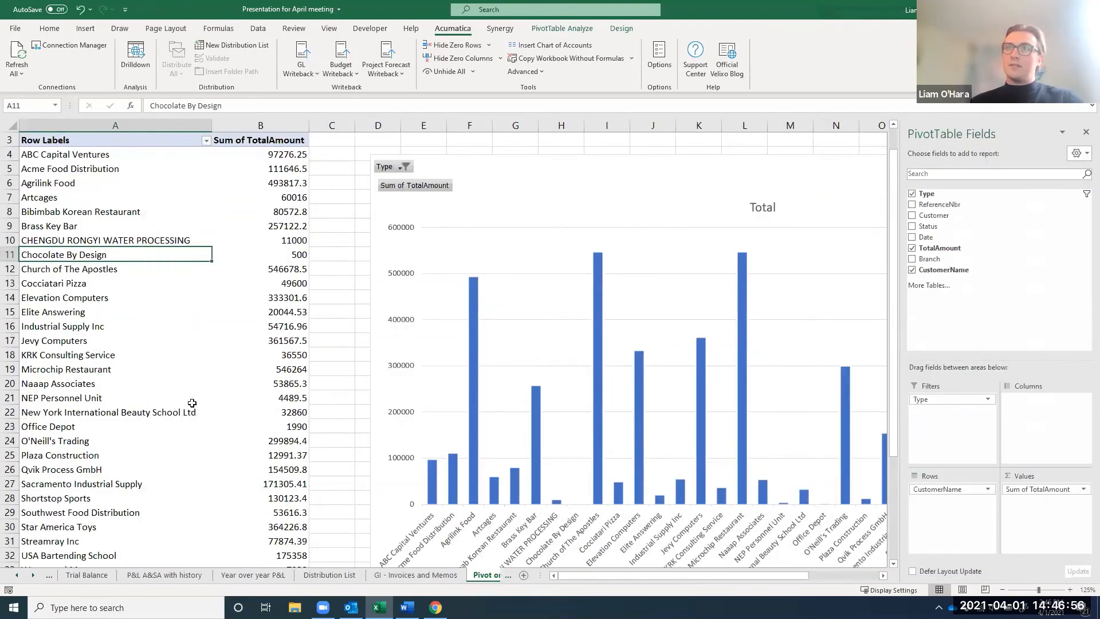
{"action": "left_click", "coordinate": [200, 467]}
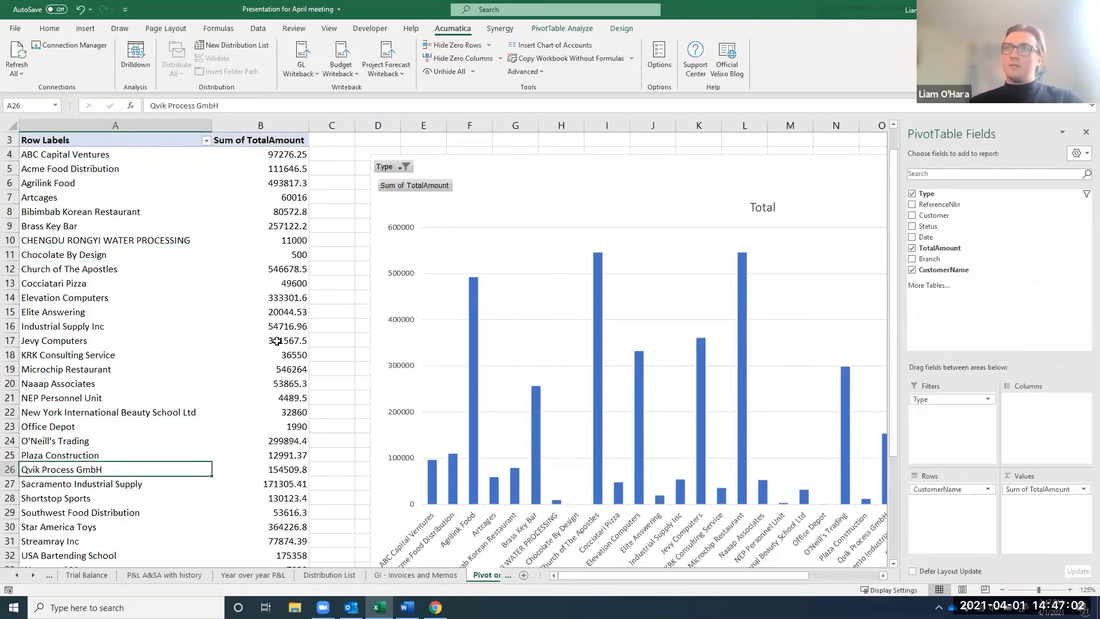
- Show the detail records behind the Church of The Apostles bar in the pivot chart
{"action": "mouse_move", "coordinate": [276, 341]}
{"action": "left_click", "coordinate": [593, 297]}
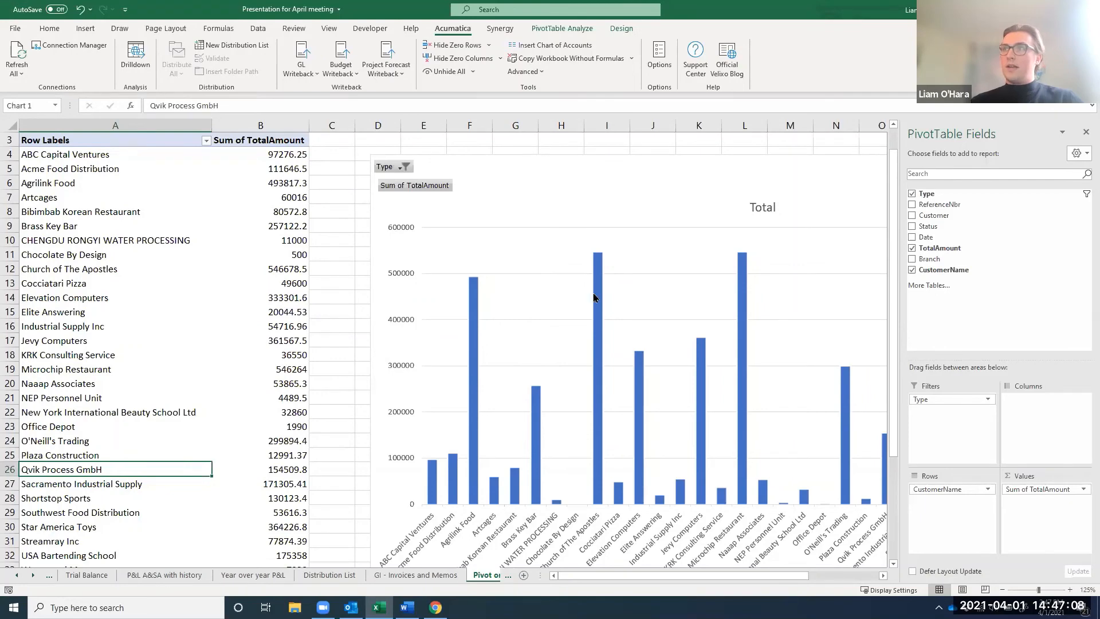
{"action": "right_click", "coordinate": [593, 298]}
{"action": "key", "text": "Escape"}
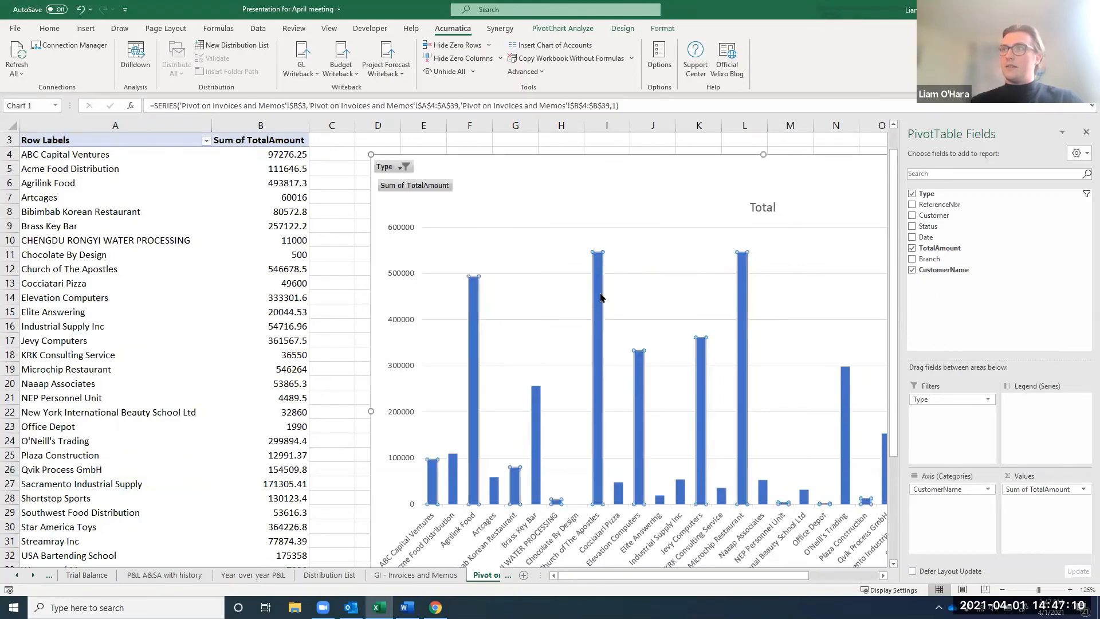
{"action": "left_click", "coordinate": [600, 297]}
{"action": "right_click", "coordinate": [601, 298]}
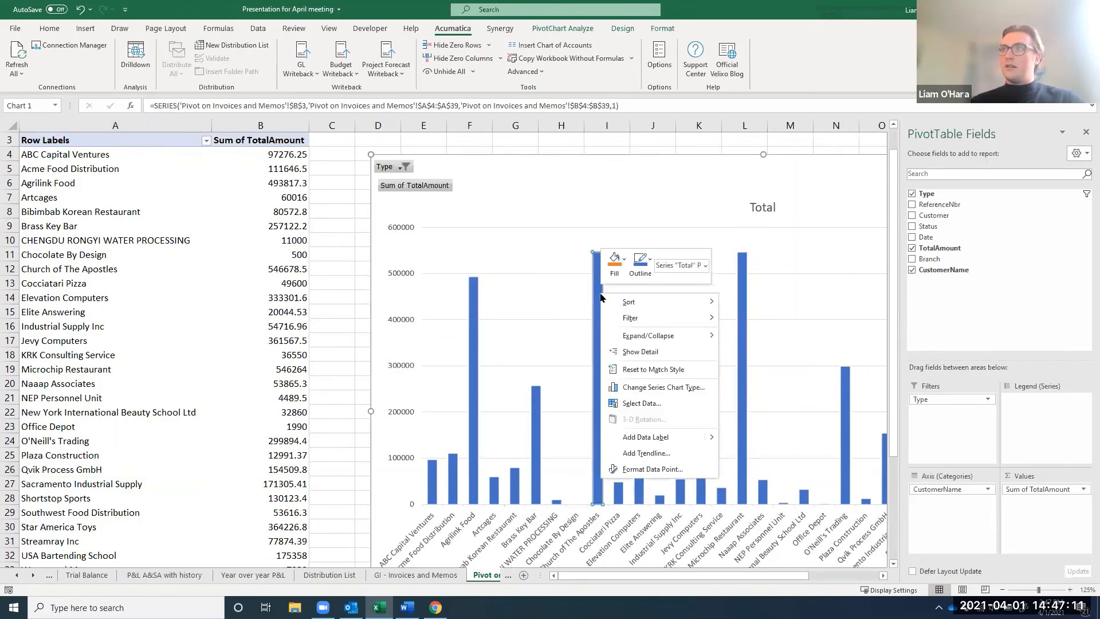
{"action": "left_click", "coordinate": [634, 351]}
- Autofit all columns of the Church of The Apostles detail sheet and return to the GI - Invoices and Memos sheet
{"action": "left_click", "coordinate": [8, 124]}
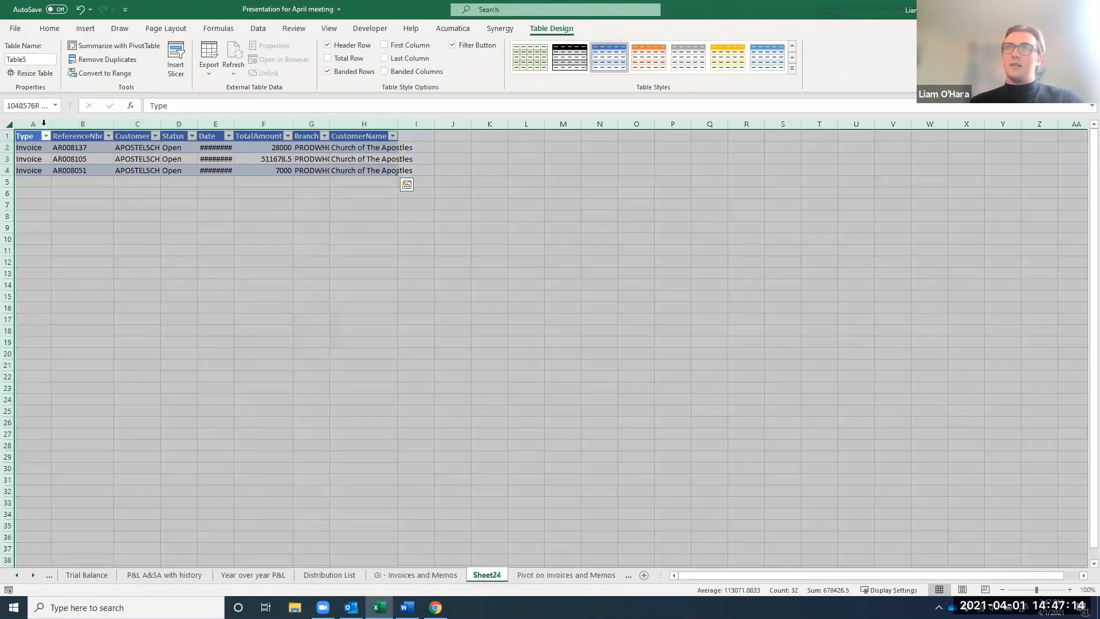
{"action": "double_click", "coordinate": [113, 124]}
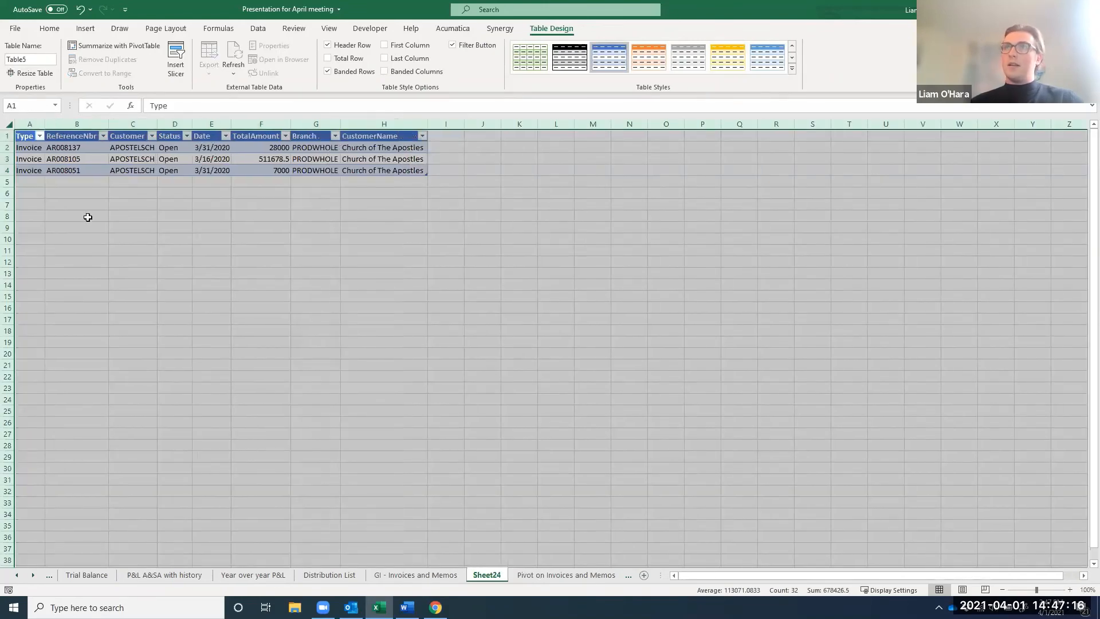
{"action": "left_click", "coordinate": [68, 148]}
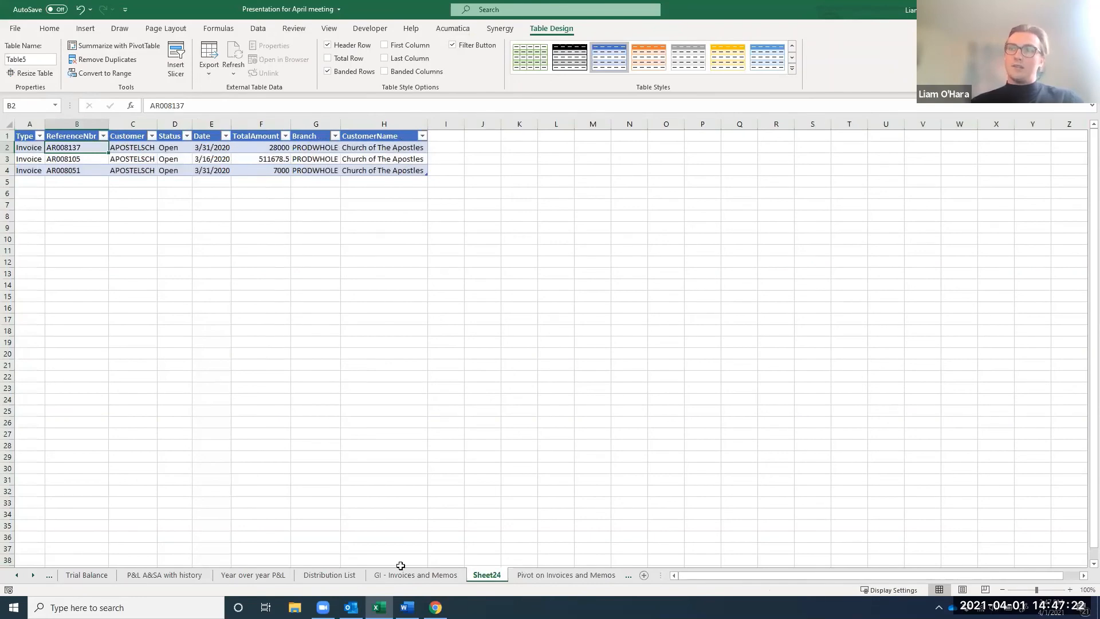
{"action": "left_click", "coordinate": [415, 574]}
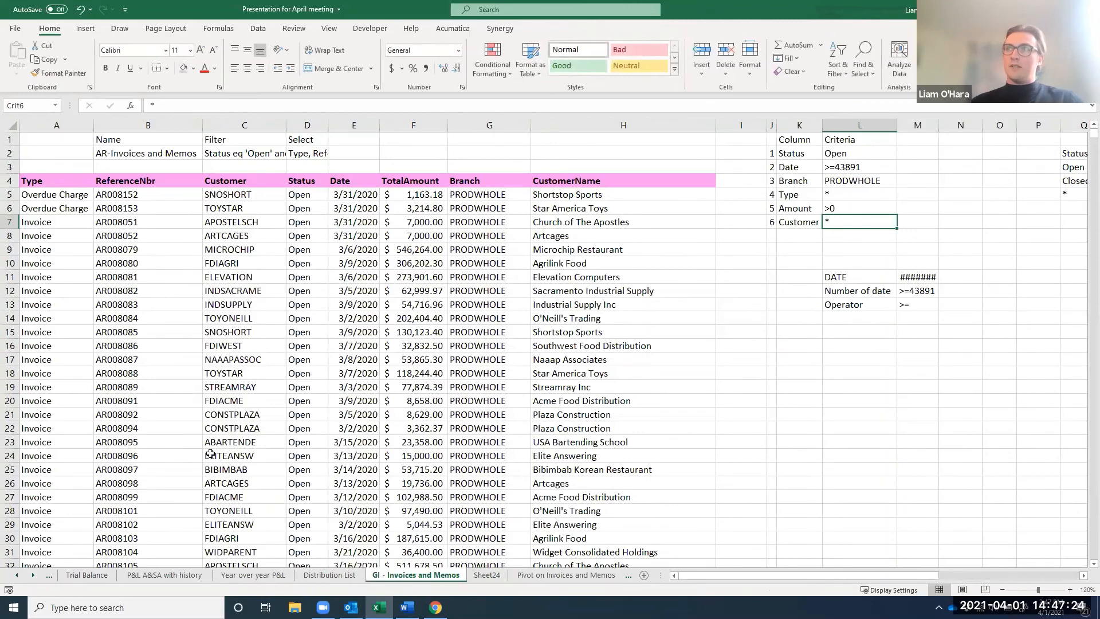